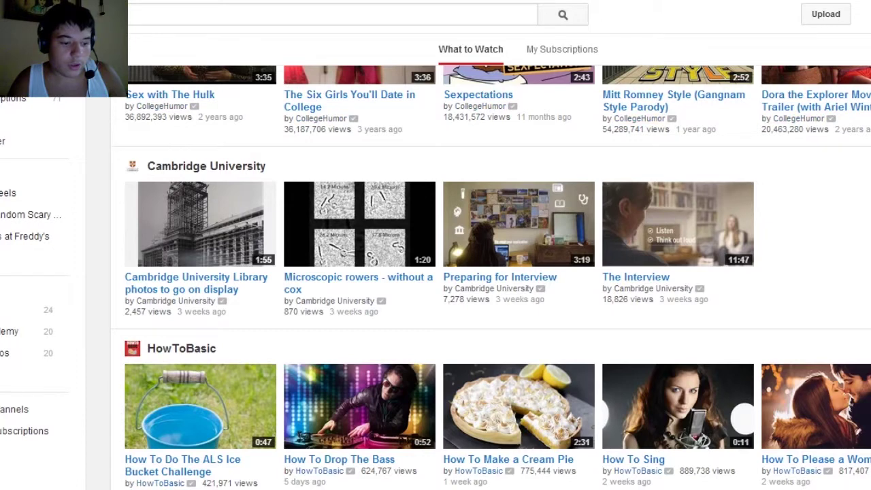
- Go to YouTube's sign-in page and open the form for creating a new Google account
key("alt+Tab")
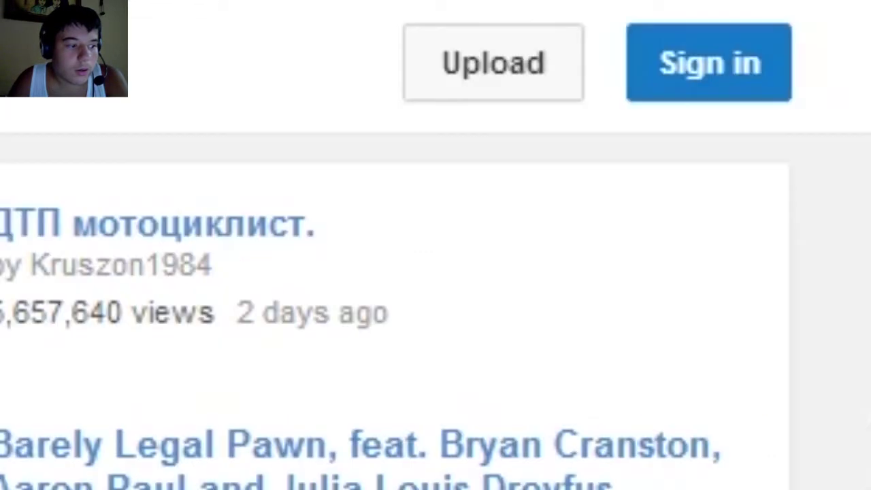
left_click(693, 61)
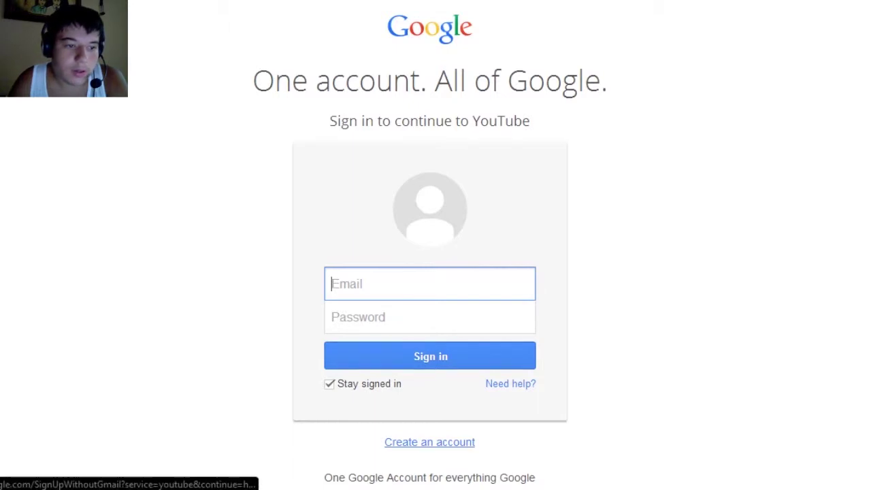
left_click(429, 442)
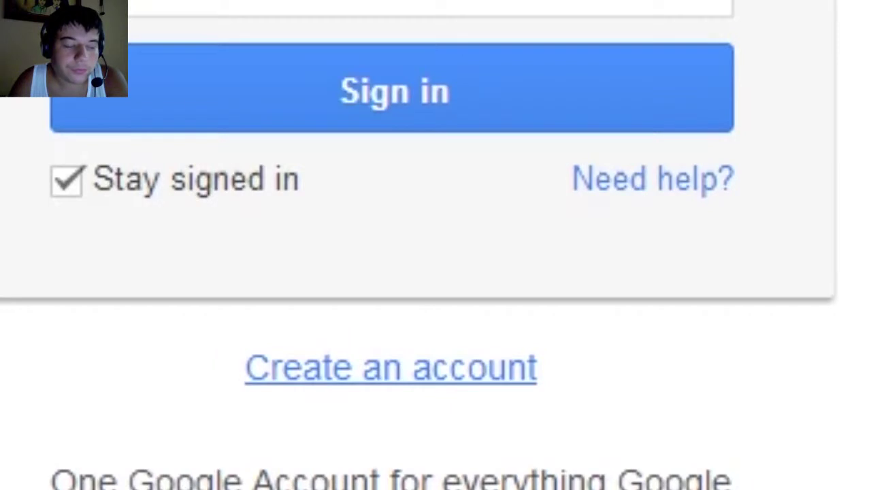
left_click(391, 367)
scroll(656, 239, "down", 1)
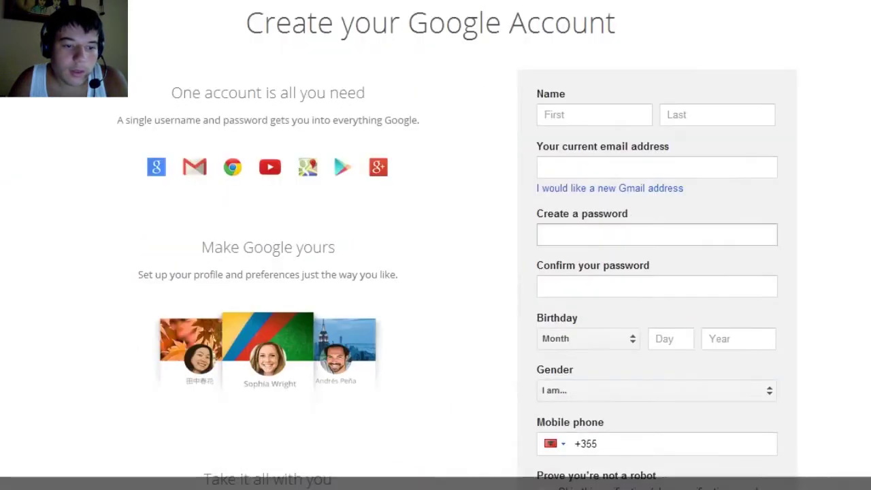
- Switch the account sign-up form to use a new Gmail address instead of a current email address
left_click(594, 115)
left_click(717, 115)
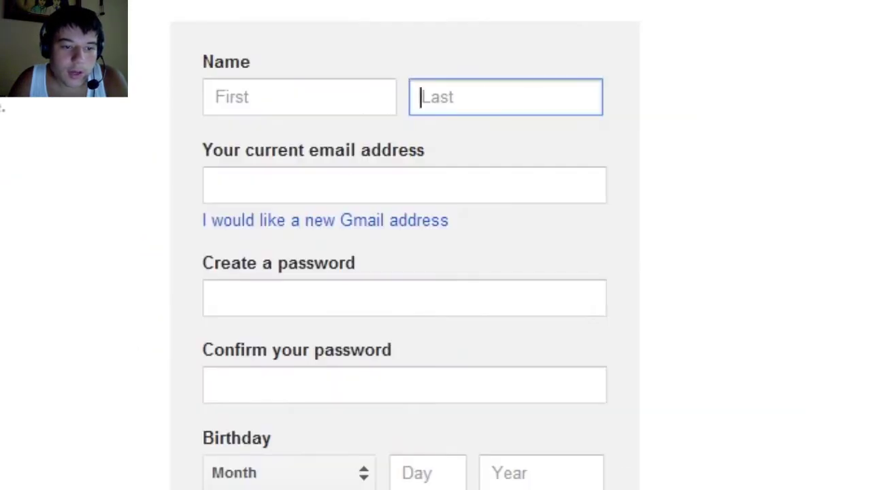
left_click(404, 186)
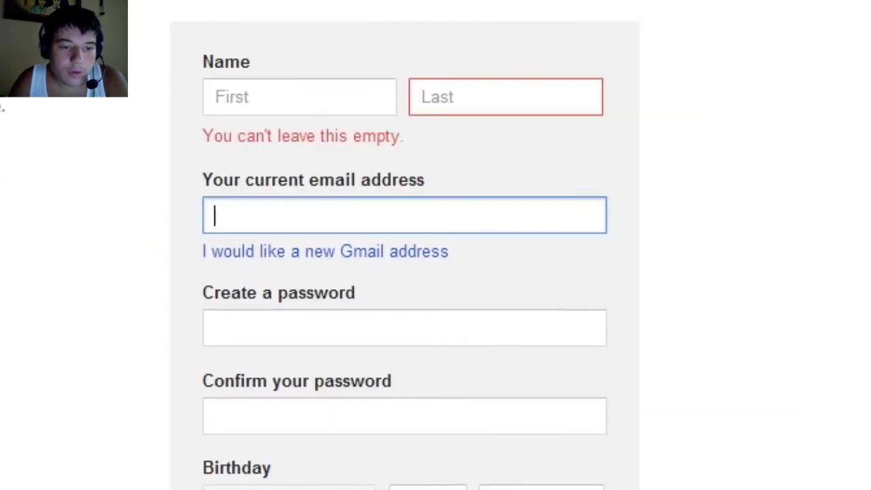
left_click(325, 251)
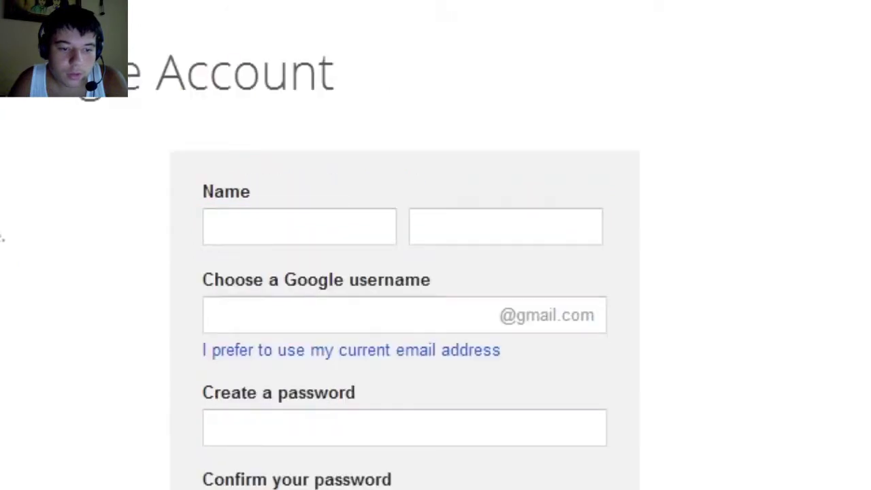
- Examine the sign-up form's password, birthday, gender, mobile phone and current email address fields
scroll(354, 194, "down", 1)
left_click(299, 297)
left_click(299, 383)
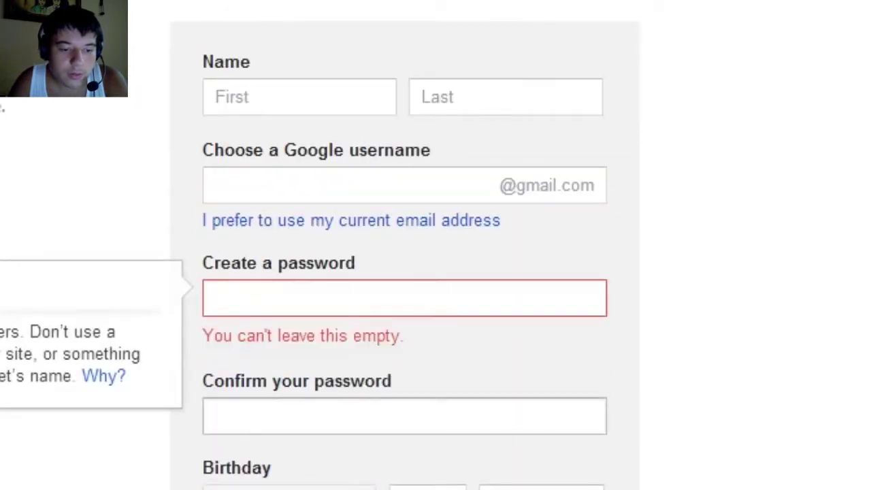
scroll(299, 383, "down", 1)
scroll(404, 245, "down", 2)
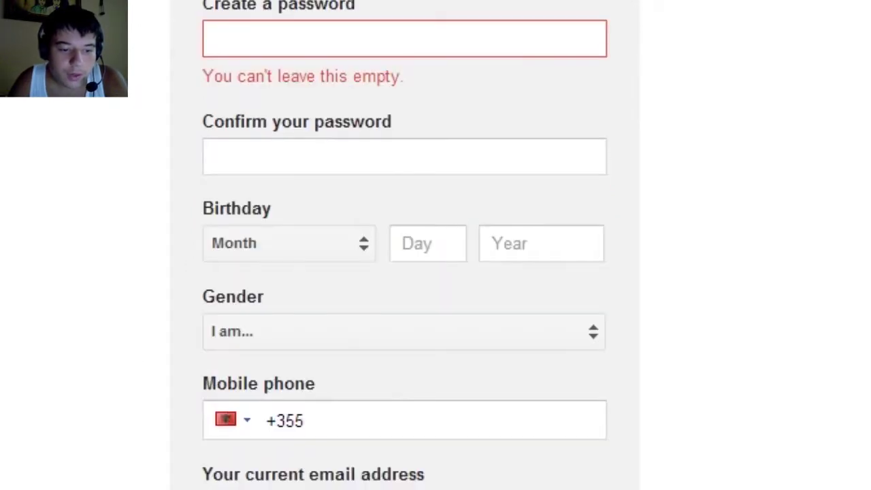
left_click(408, 419)
scroll(404, 374, "down", 1)
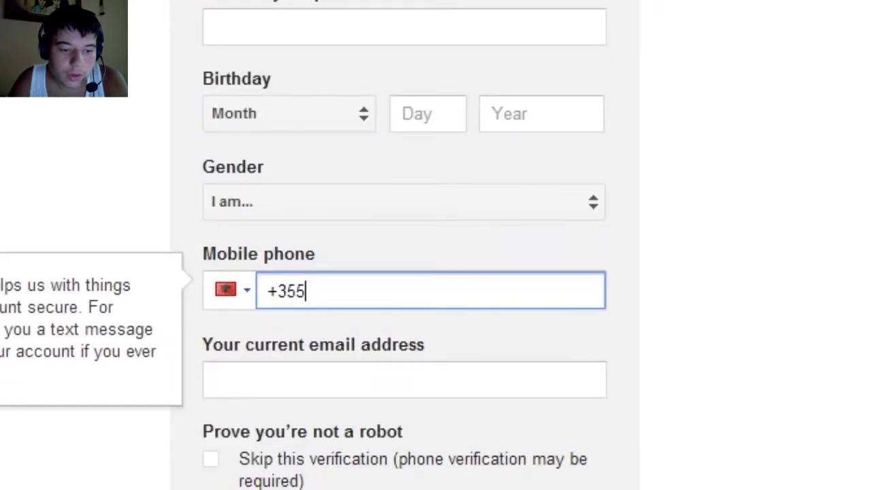
left_click(404, 380)
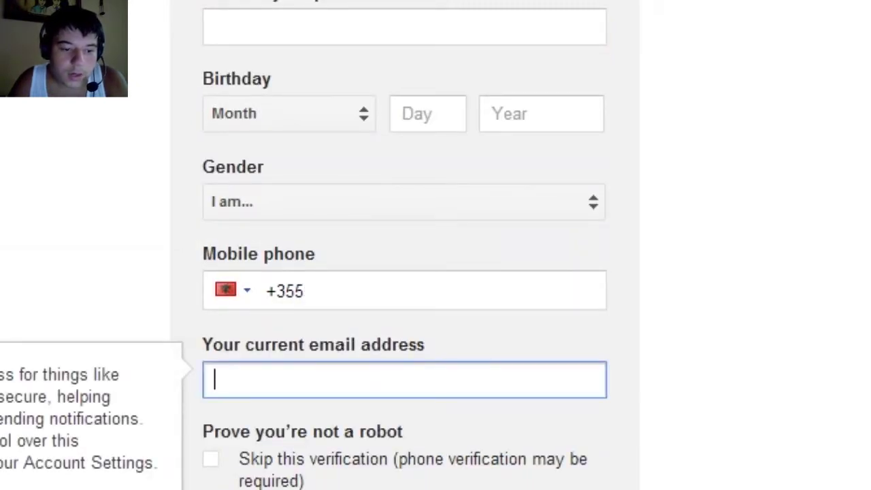
- Agree to the Google Terms of Service and Privacy Policy in the sign-up form
scroll(404, 272, "down", 6)
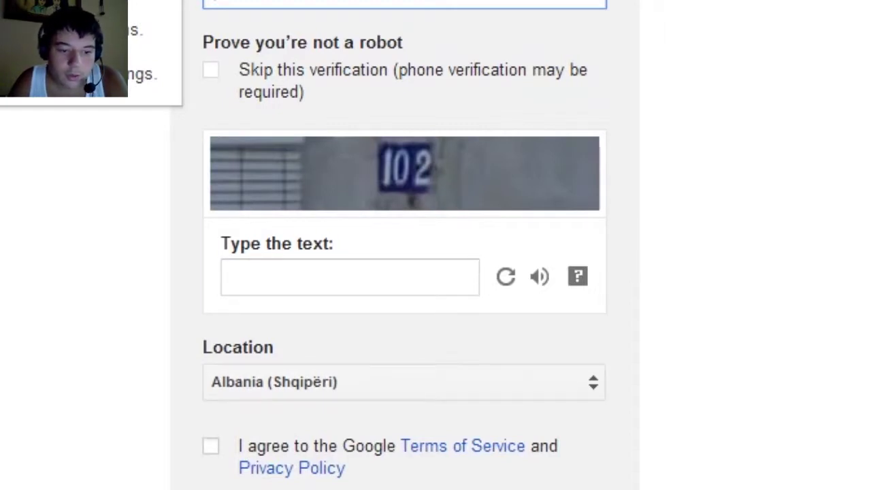
left_click(211, 446)
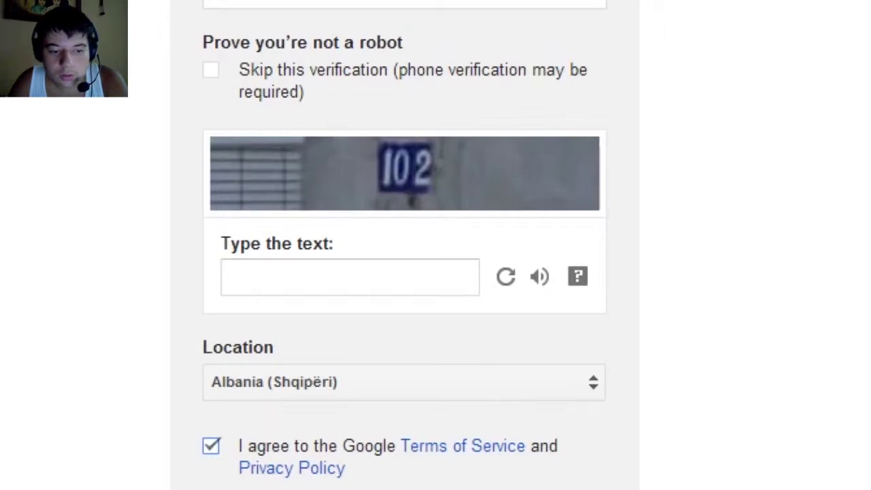
scroll(404, 306, "up", 8)
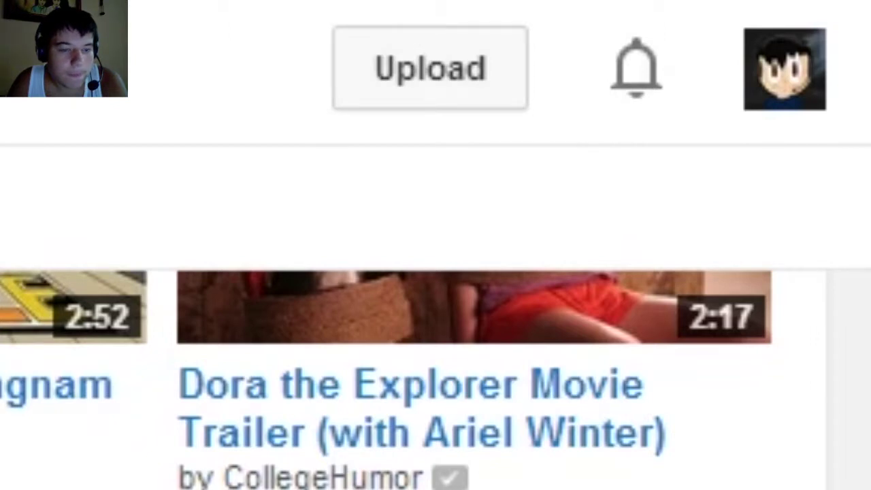
- Start a new public upload on the signed-in YouTube channel with the video file Happy Wheels.mp4
left_click(430, 68)
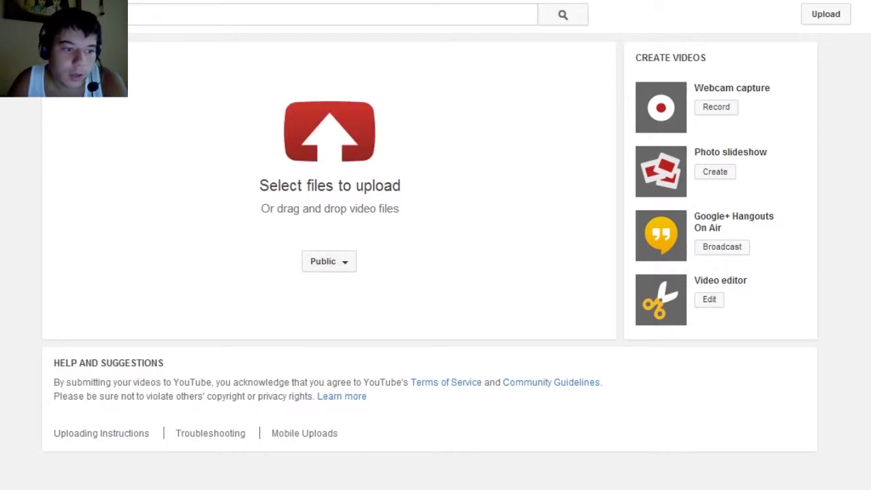
left_click(329, 132)
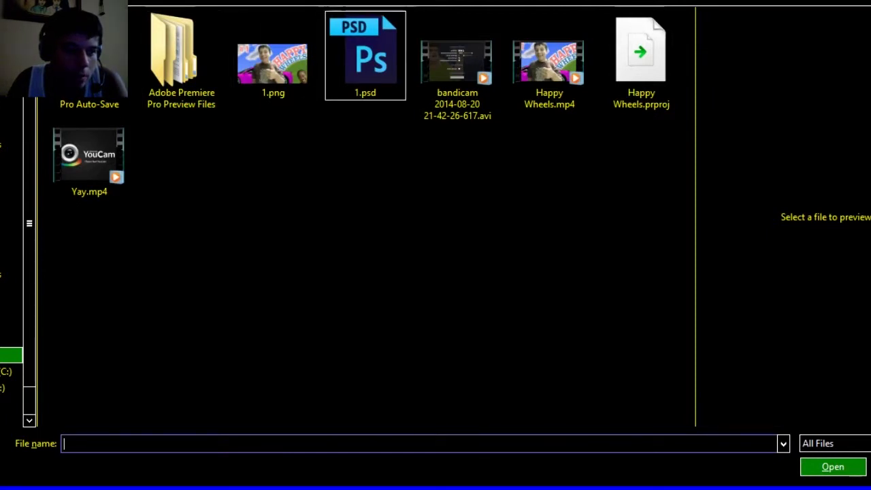
left_click(548, 63)
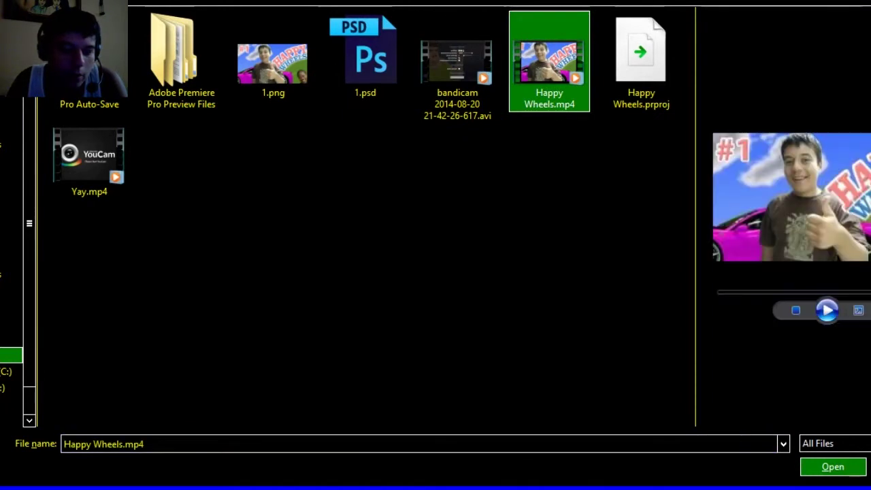
left_click(833, 467)
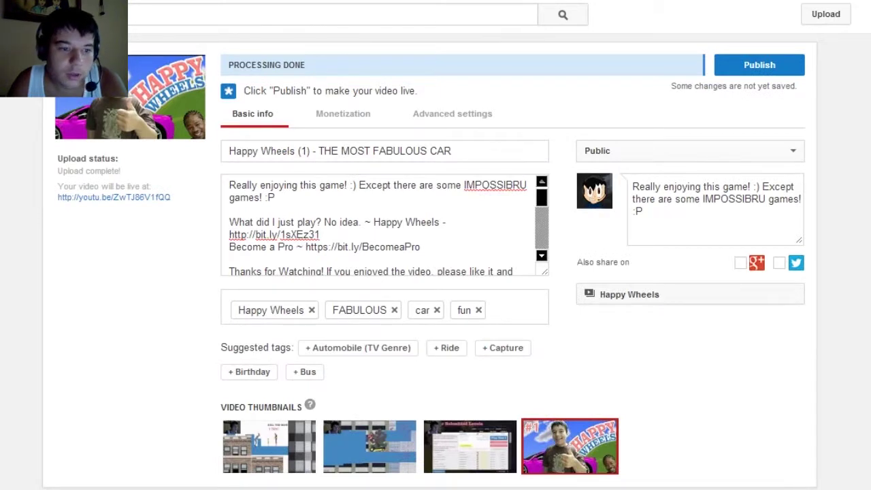
- Review the uploaded video's title, description, tags and thumbnails in its basic information
scroll(430, 260, "down", 1)
scroll(430, 261, "down", 2)
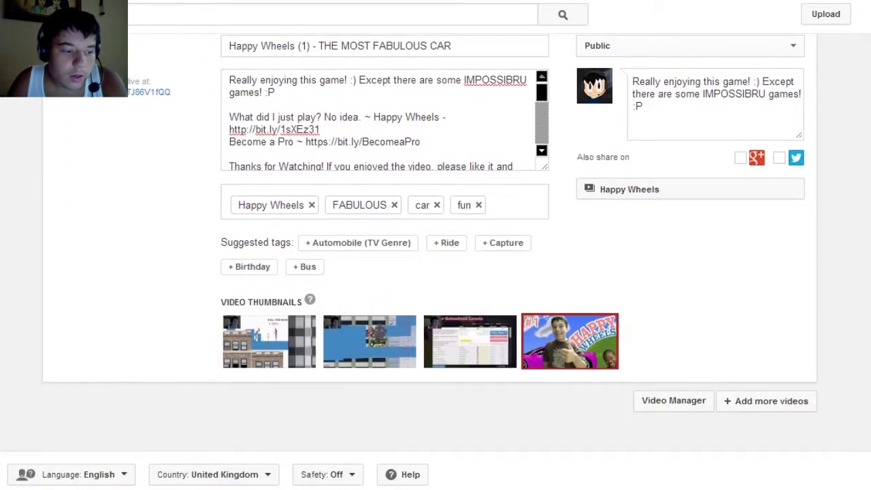
scroll(430, 261, "up", 3)
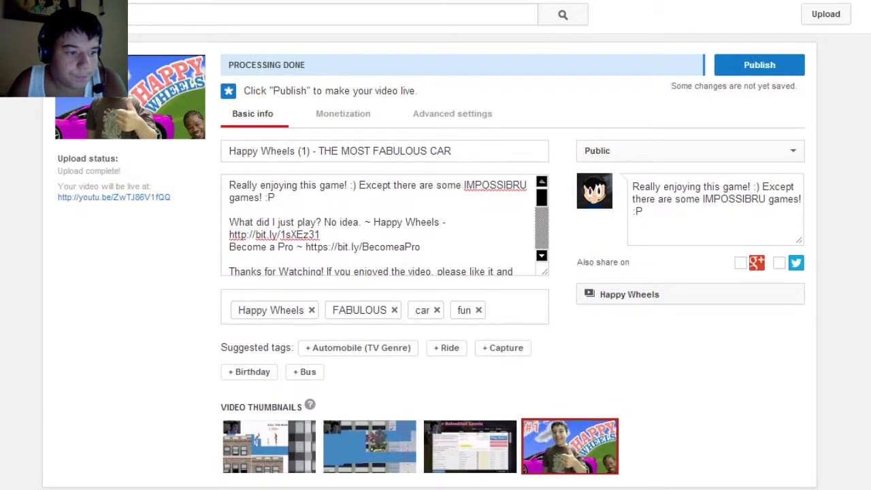
left_click_drag(309, 150, 447, 151)
left_click(276, 197)
left_click_drag(279, 185, 385, 247)
left_click(381, 222)
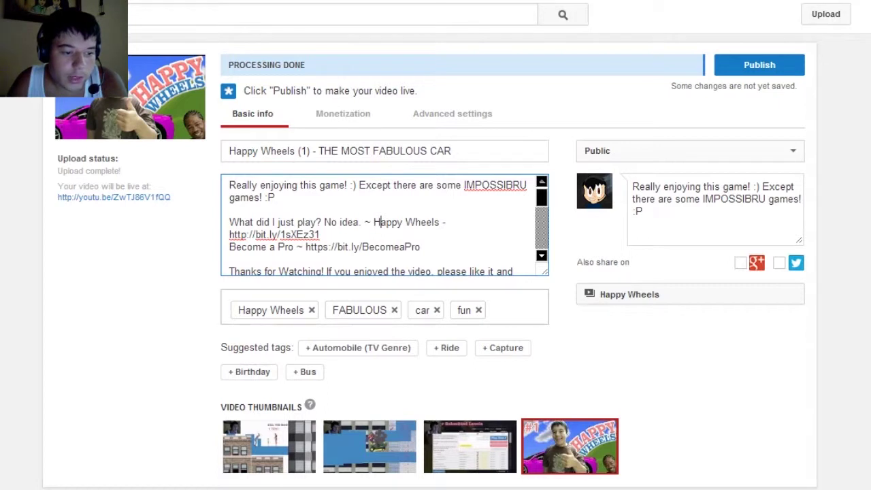
scroll(568, 367, "down", 1)
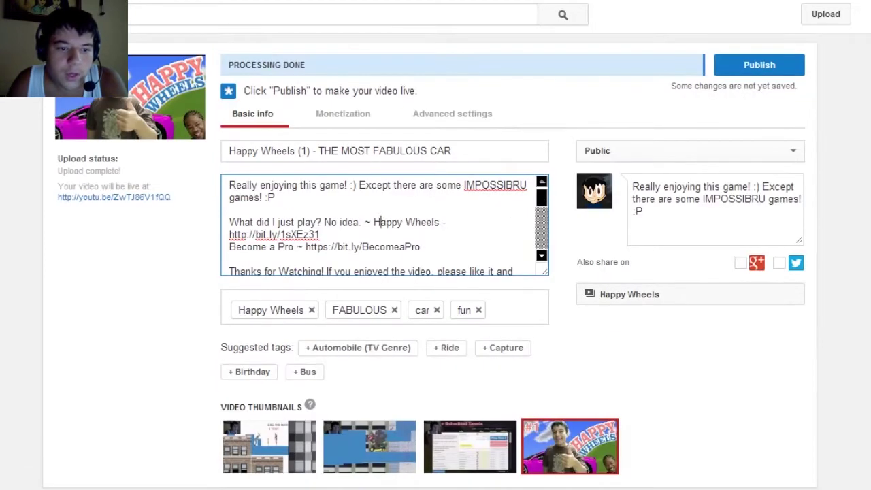
- Review the upload's share message and the playlists available for the video
left_click_drag(644, 212, 652, 187)
left_click(658, 199)
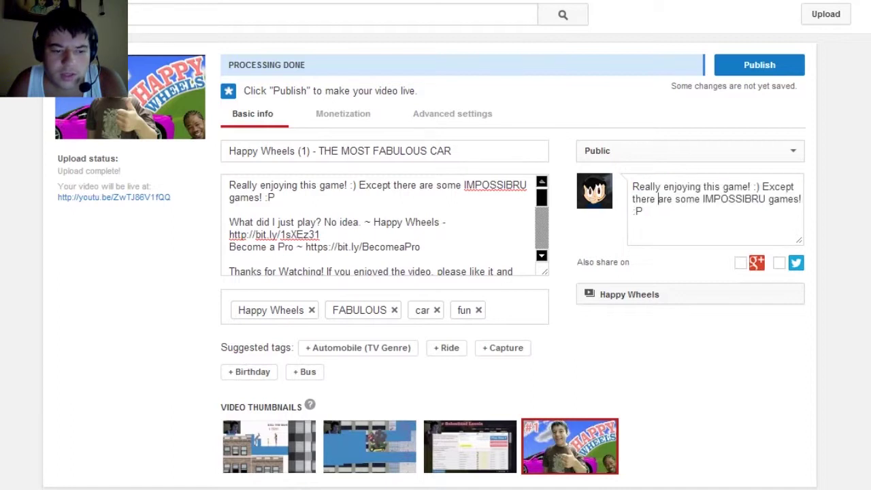
left_click(644, 212)
left_click_drag(643, 212, 632, 187)
left_click(643, 212)
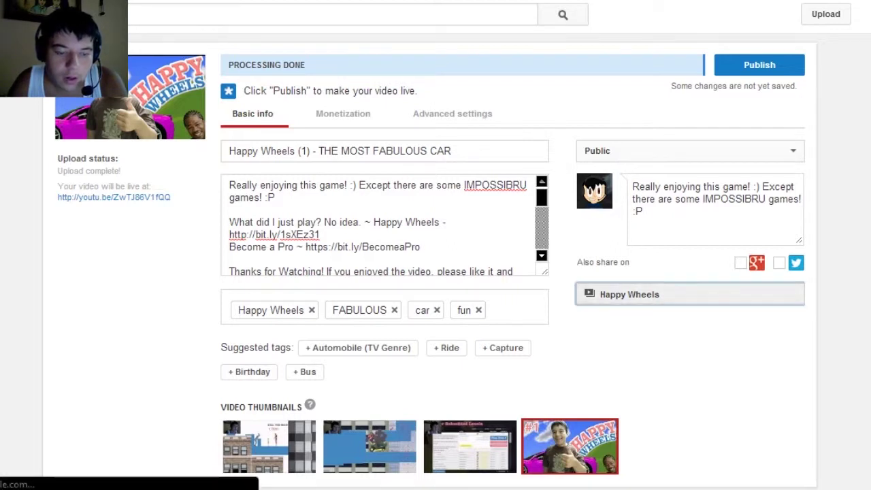
left_click(701, 294)
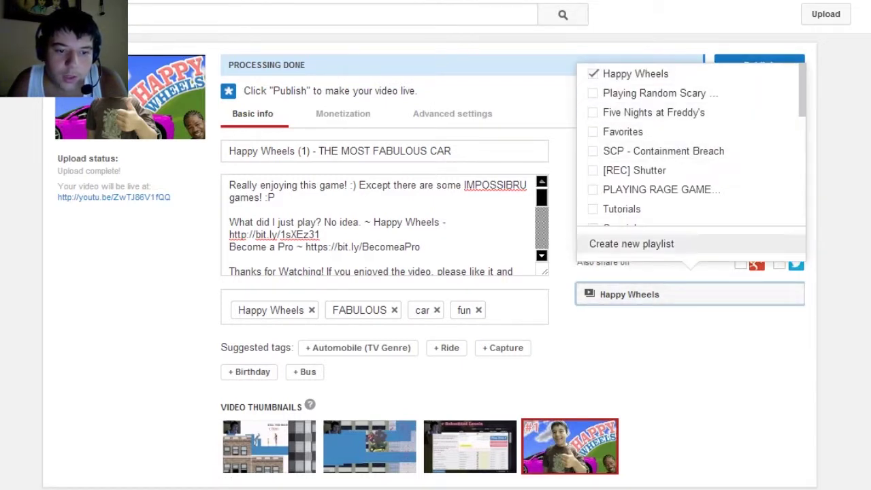
left_click(691, 361)
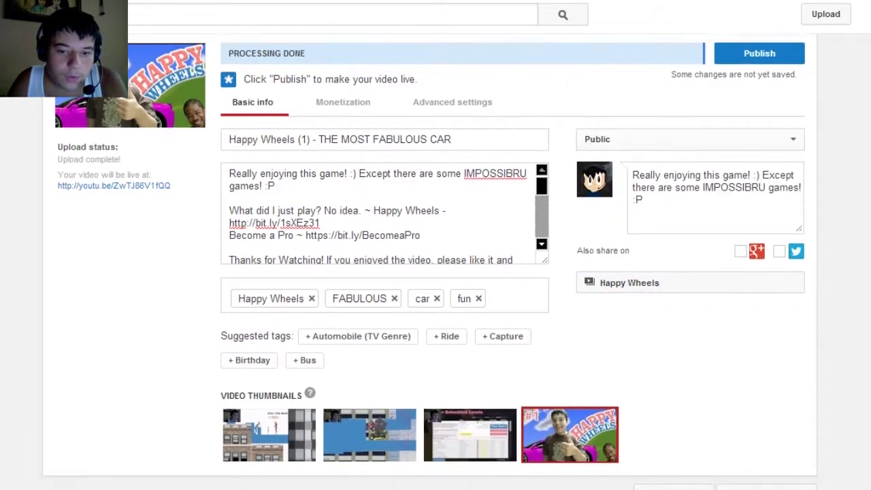
scroll(436, 272, "down", 3)
scroll(435, 272, "up", 3)
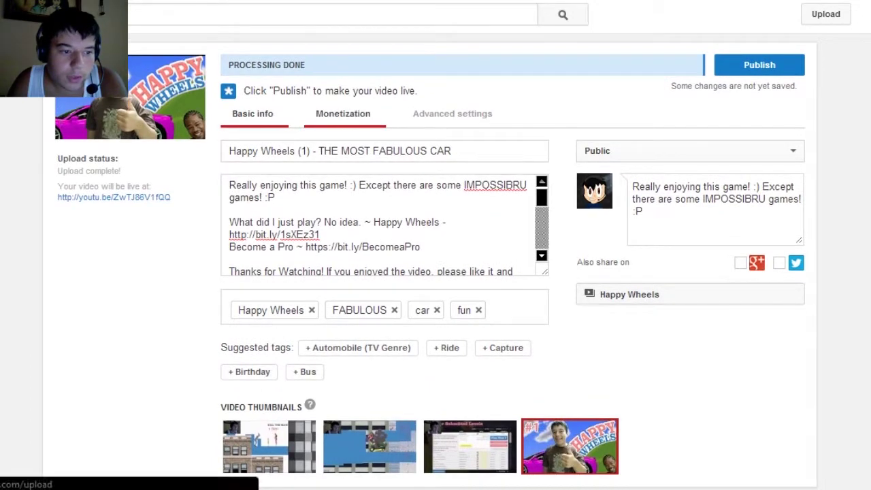
- Look through the upload's monetization and advanced settings, returning to the basic information
left_click(343, 113)
left_click(452, 114)
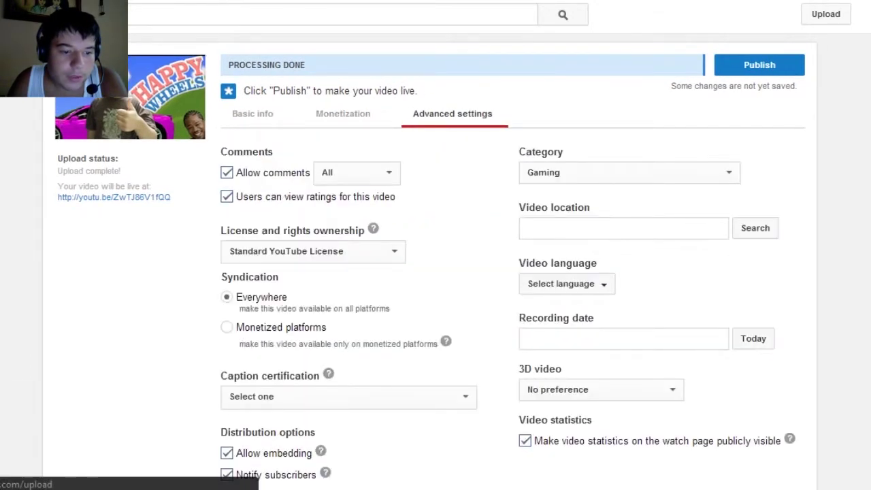
left_click(343, 114)
left_click(252, 113)
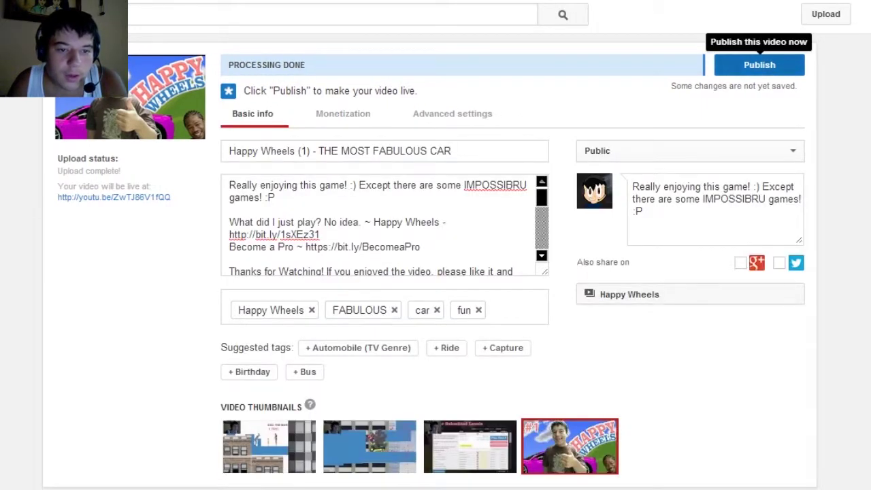
- Publish the Happy Wheels video and open its watch page from the published link
left_click(759, 65)
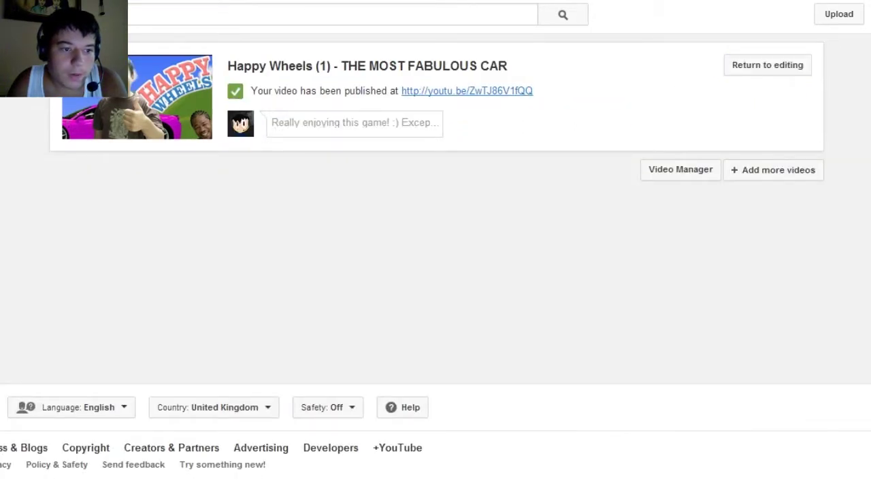
left_click(467, 91)
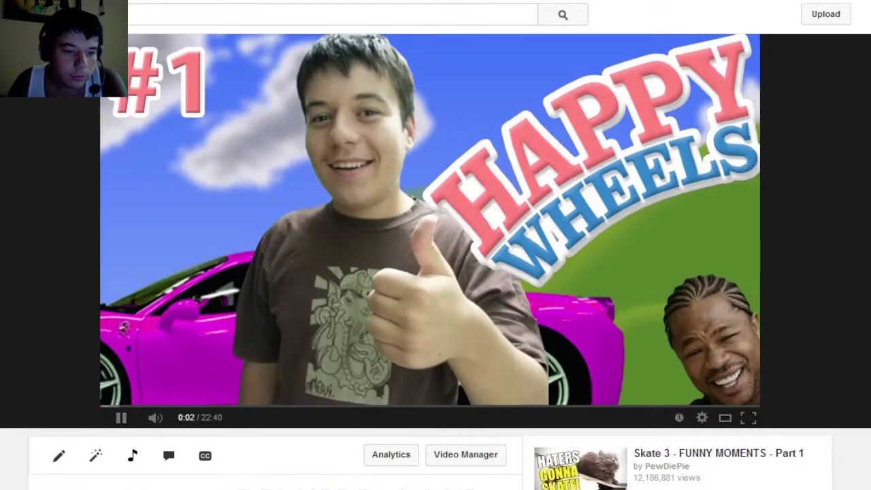
- Skip the video's playback to 5:28 and set its quality to 720p HD
left_click(262, 404)
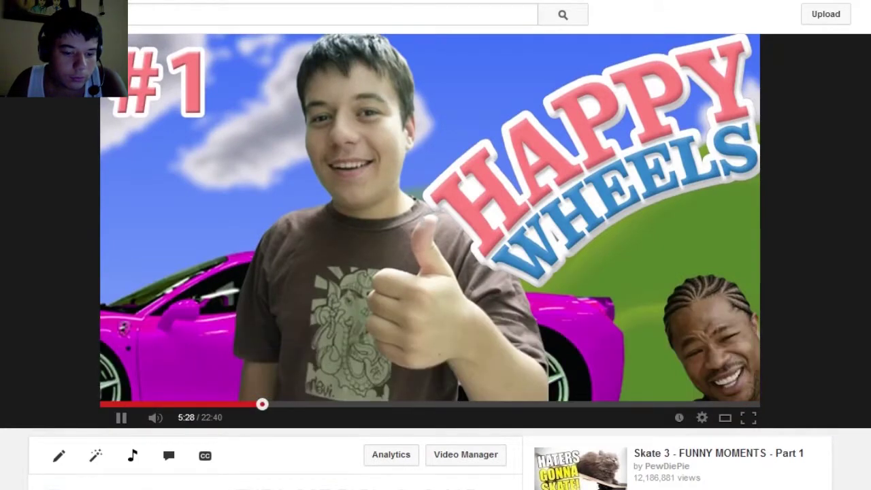
left_click(701, 416)
left_click(701, 381)
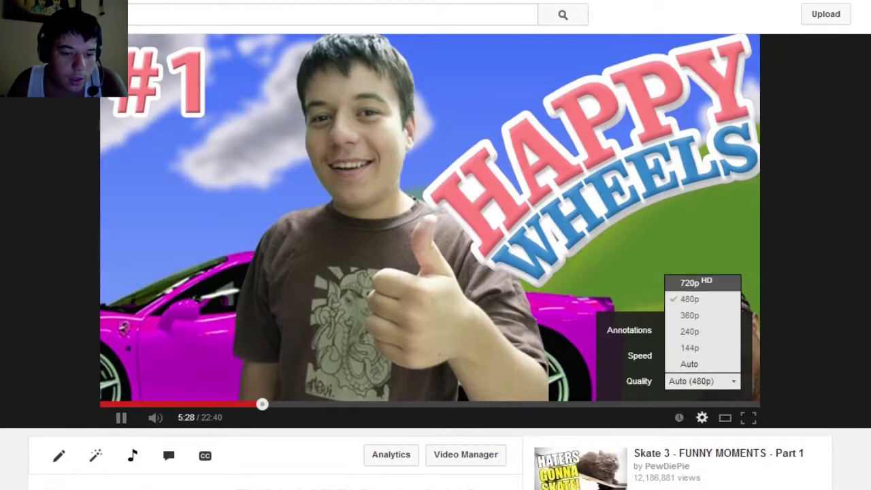
left_click(688, 282)
scroll(688, 282, "down", 5)
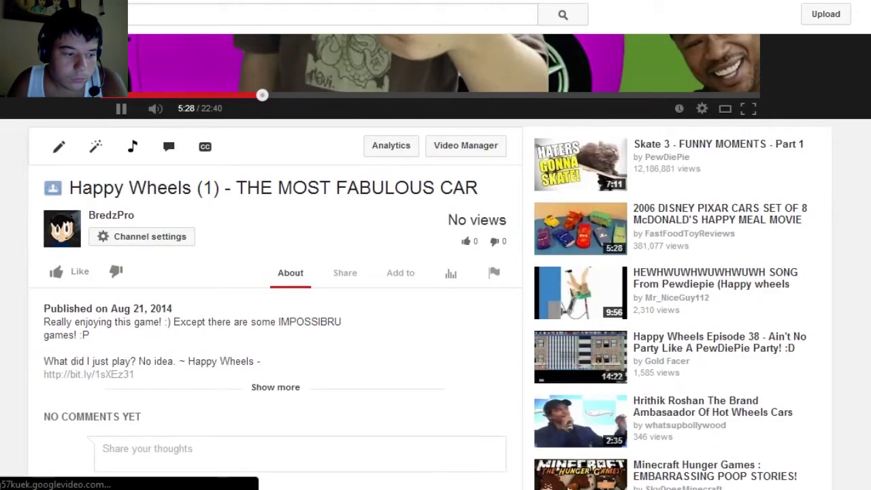
scroll(435, 262, "down", 3)
scroll(435, 261, "up", 7)
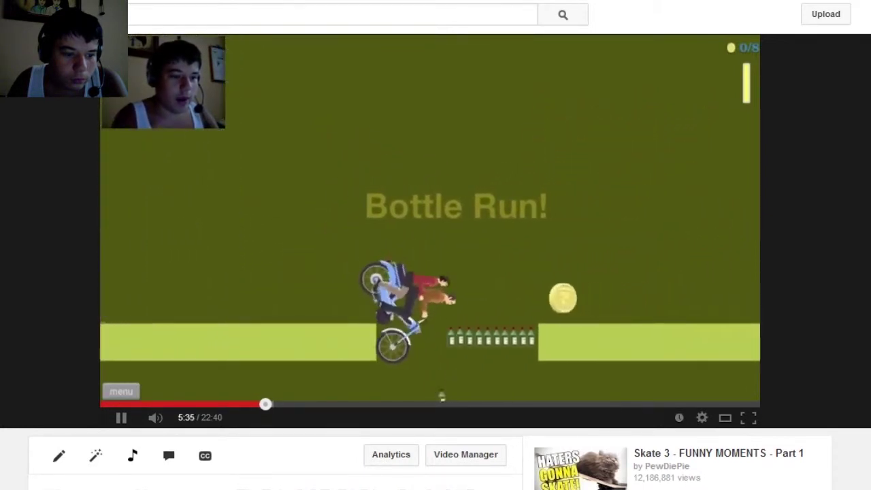
- Pause the Happy Wheels video, open its annotations editor and return the playhead to 0:00
key("space")
scroll(436, 273, "down", 5)
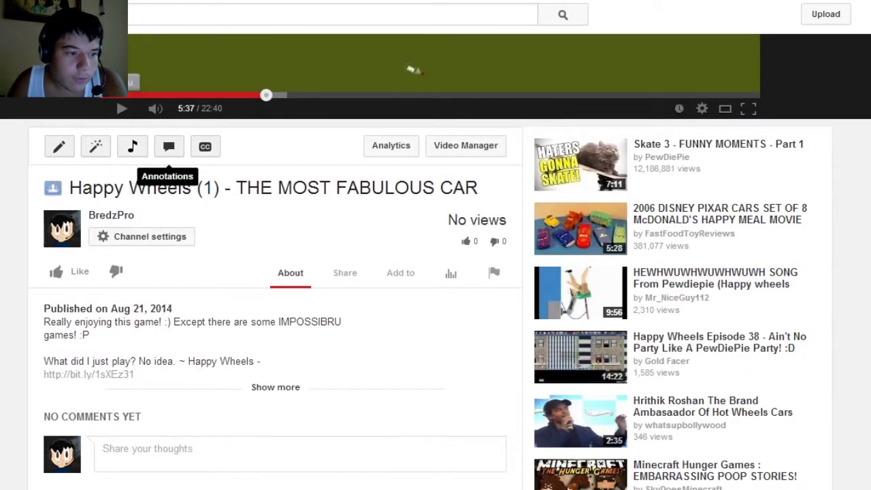
left_click(168, 146)
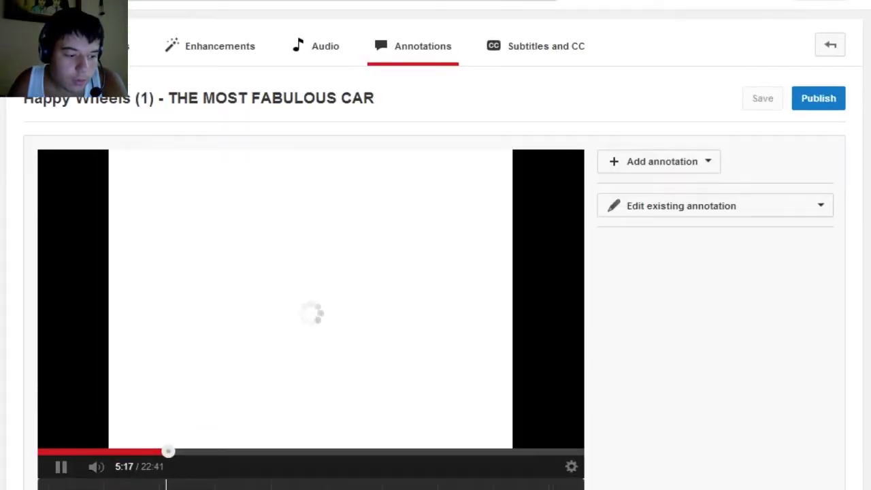
left_click(358, 306)
left_click(42, 451)
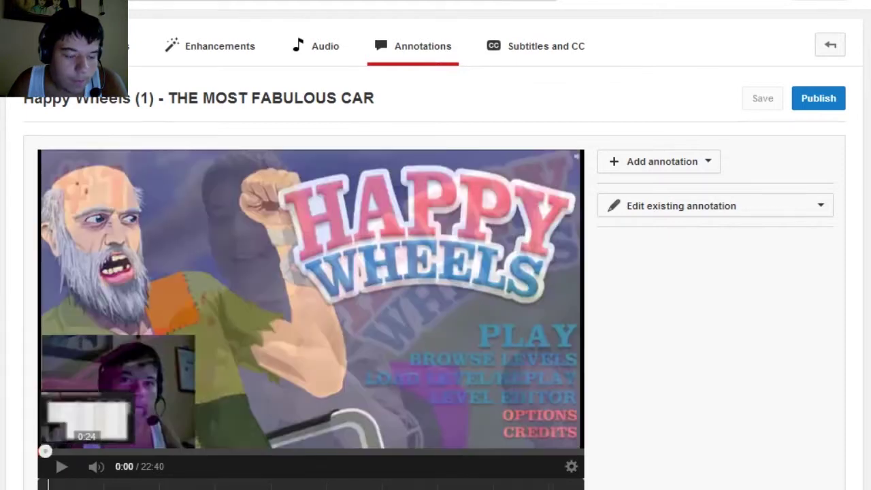
- Add a note annotation reading "Part 2 ->" at the start of the video
left_click(658, 161)
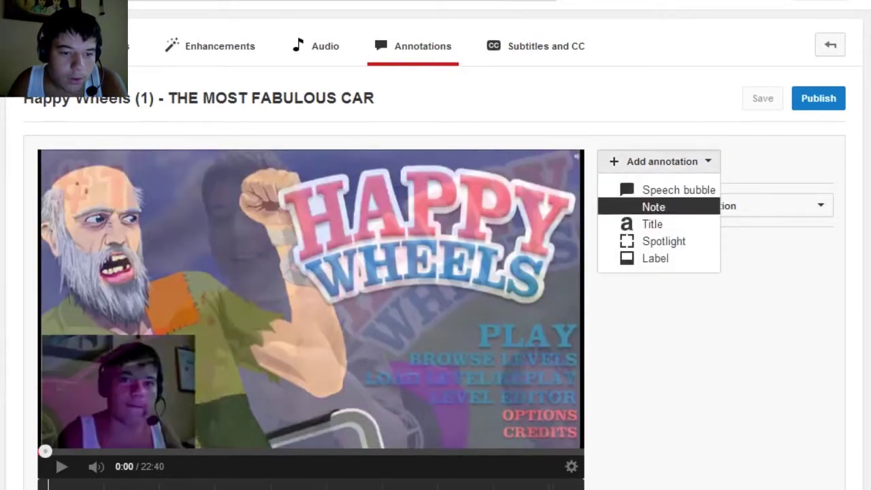
left_click(653, 206)
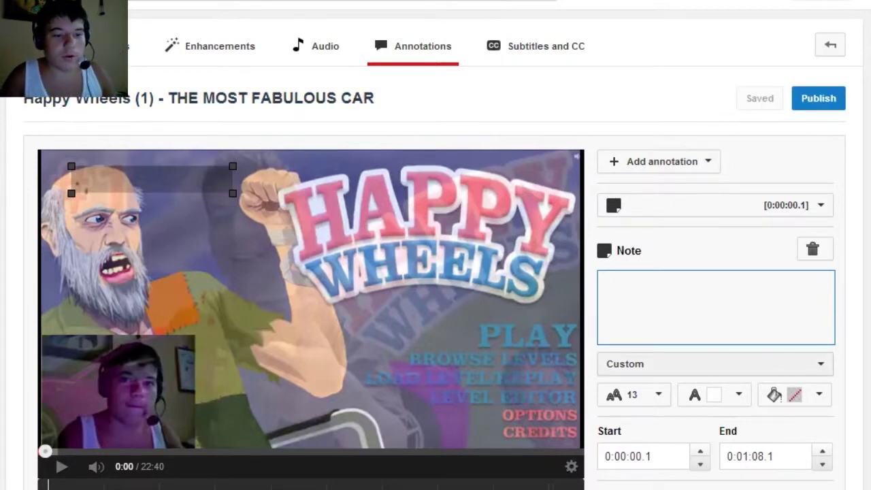
type("Part 2 ->")
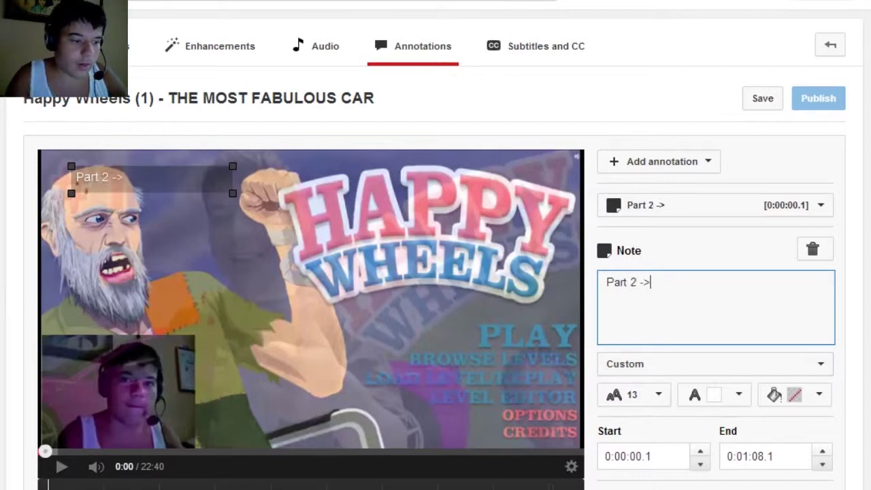
key("alt+Tab")
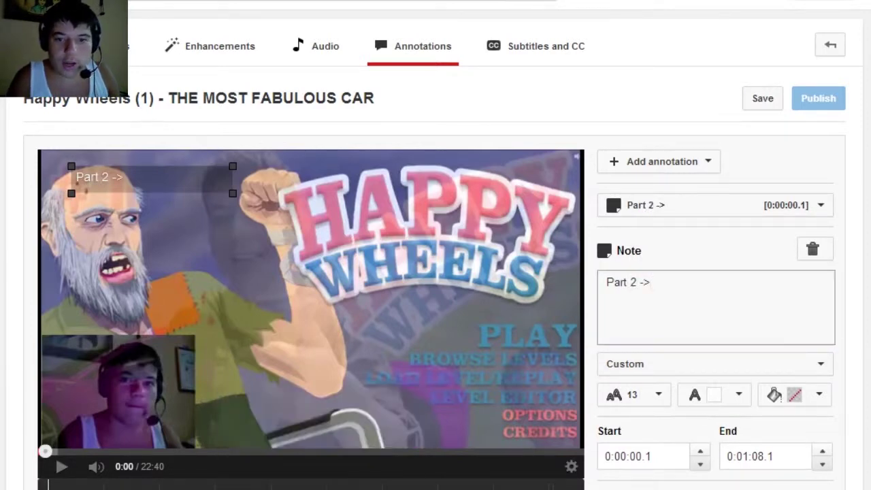
left_click(651, 283)
- Link the note to a subscribe prompt for the BredzPro channel that opens in a new window
scroll(651, 282, "down", 1)
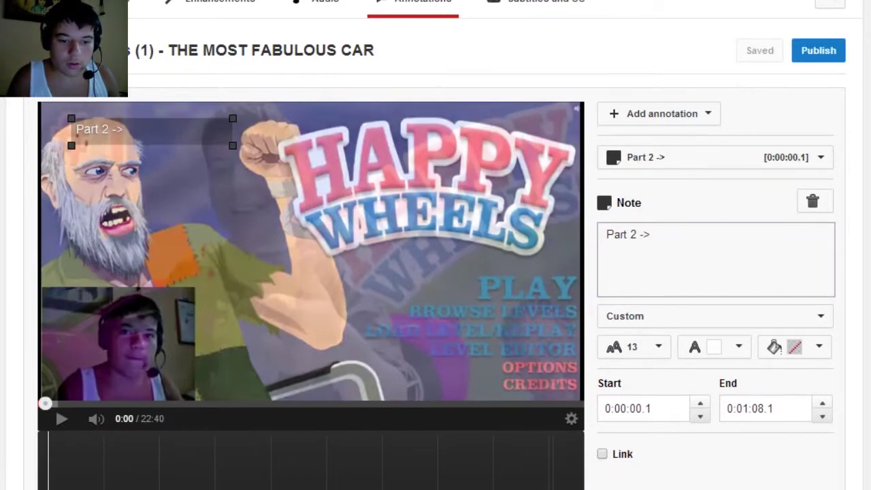
left_click(602, 453)
scroll(601, 454, "down", 3)
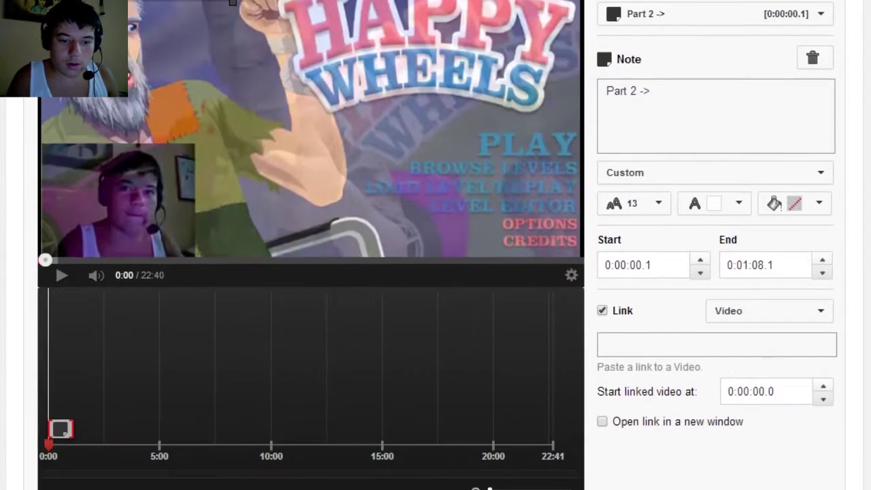
left_click(768, 310)
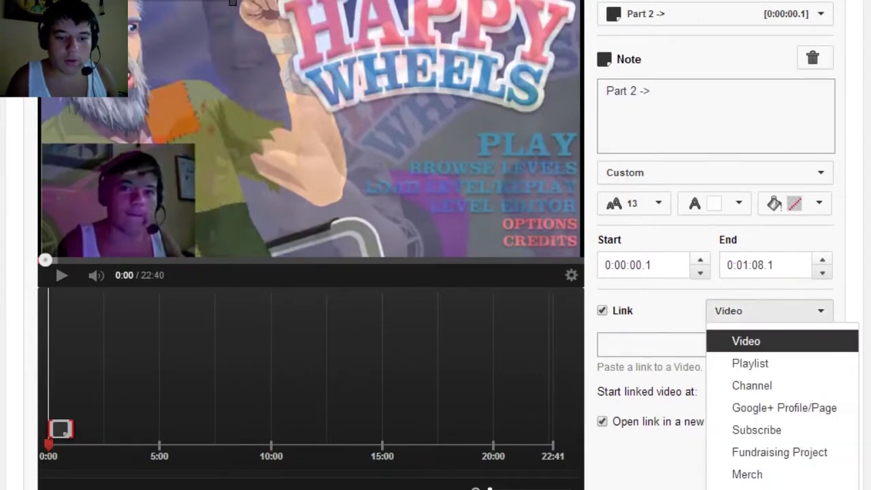
left_click(757, 429)
left_click(680, 345)
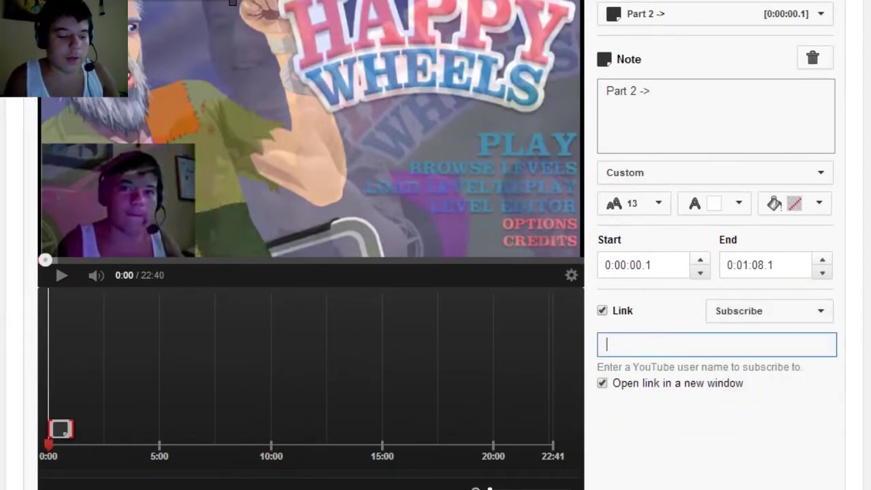
type("BredzPro")
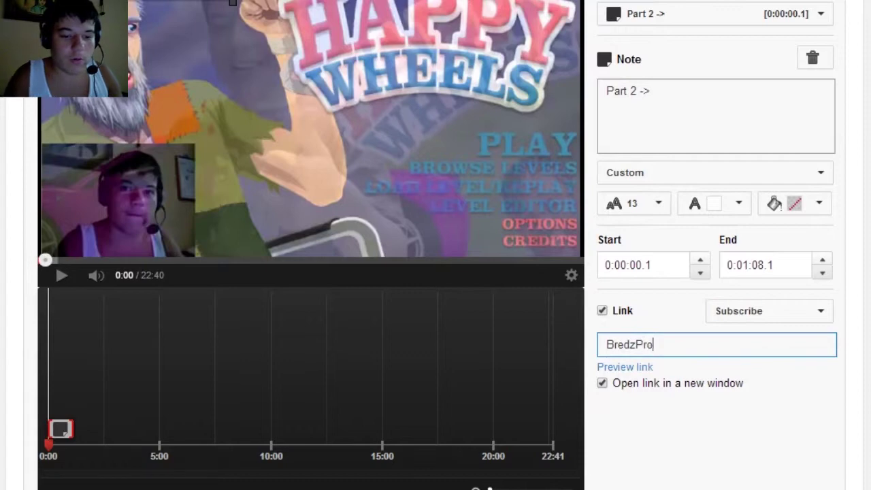
- Format the note with font size 11, white text and a pale teal background
scroll(436, 244, "up", 1)
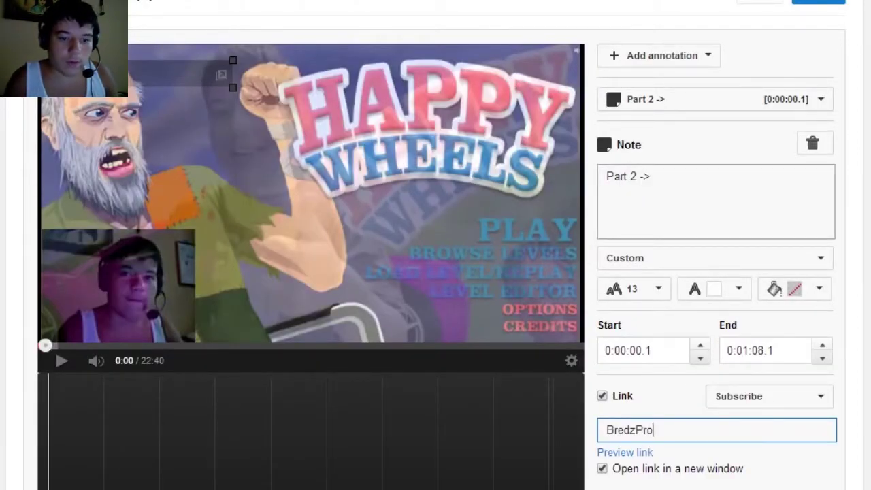
left_click(631, 288)
left_click(628, 317)
left_click(714, 289)
left_click(714, 288)
left_click(794, 288)
left_click(795, 288)
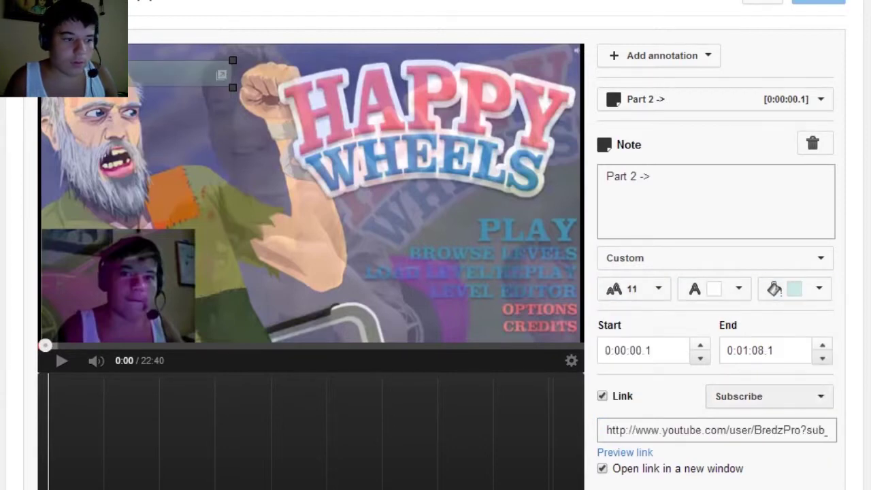
- Shrink the note into the video frame's upper-right corner and extend its duration to end at 0:22:40.9
left_click_drag(180, 73, 526, 58)
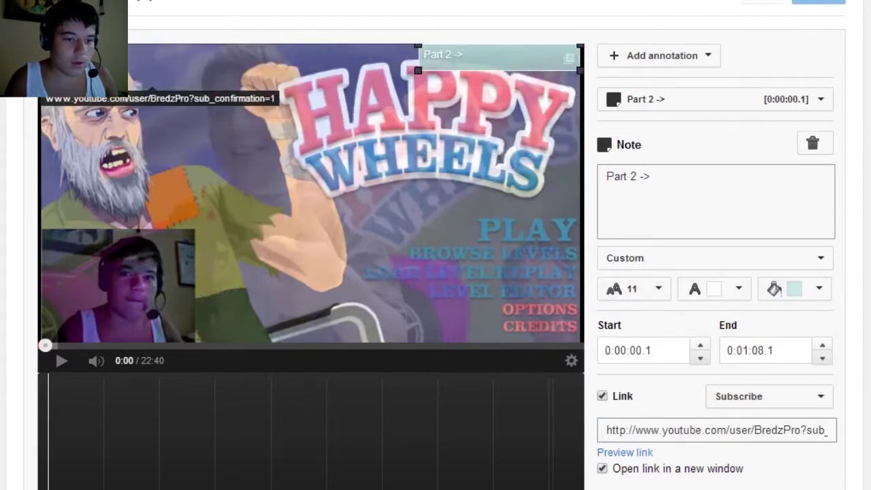
left_click_drag(418, 70, 515, 58)
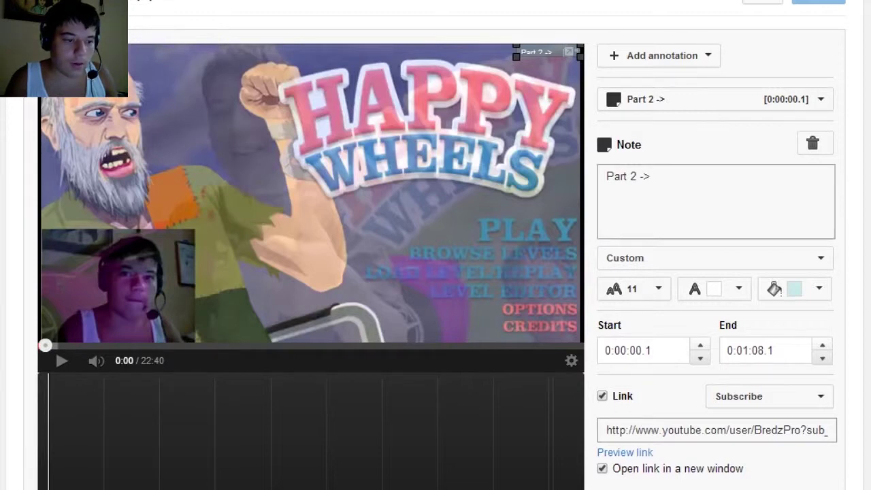
scroll(436, 272, "down", 2)
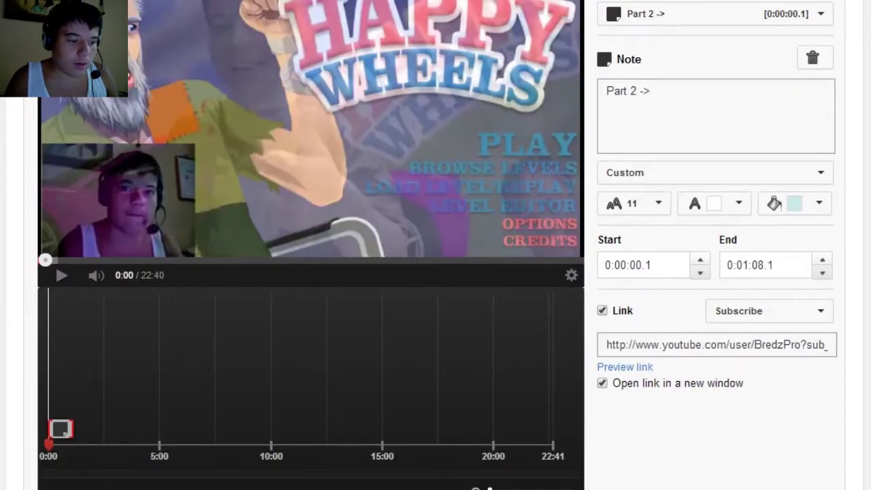
left_click_drag(72, 428, 550, 428)
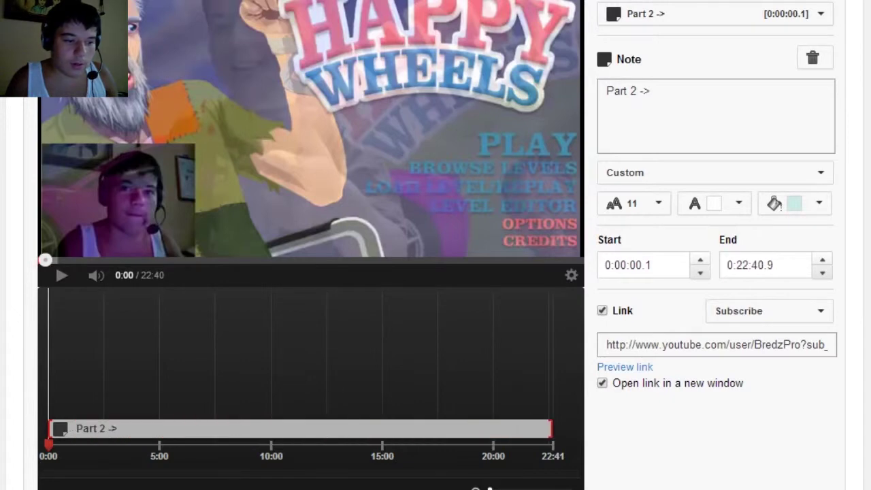
scroll(436, 272, "up", 2)
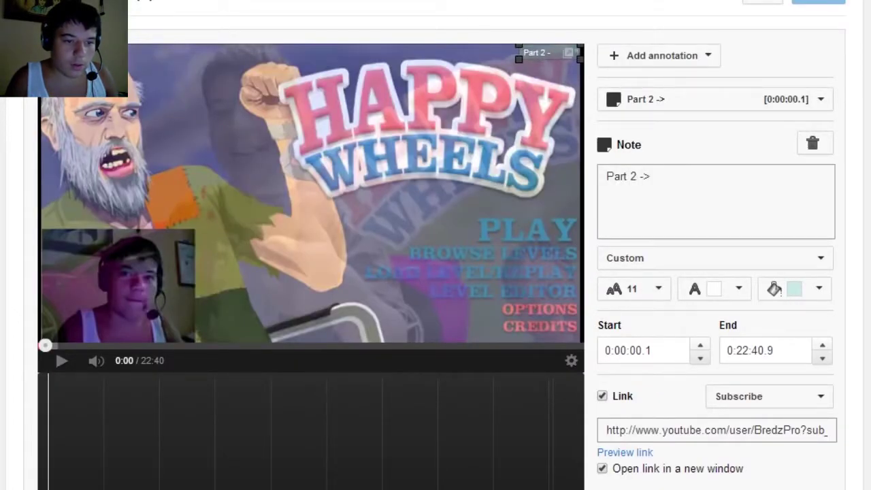
left_click_drag(517, 58, 517, 58)
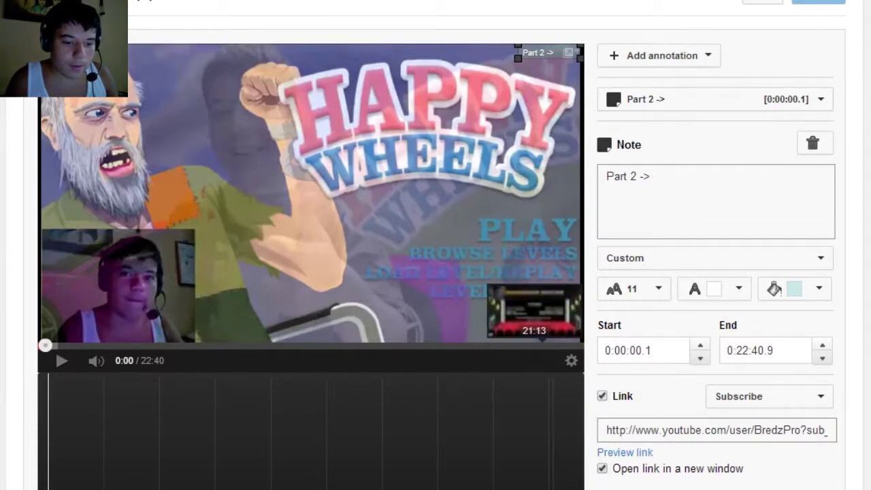
- On the video's end screen, place a spotlight over the first preview clip, labelled "BE QUIET!" in white text
left_click(556, 346)
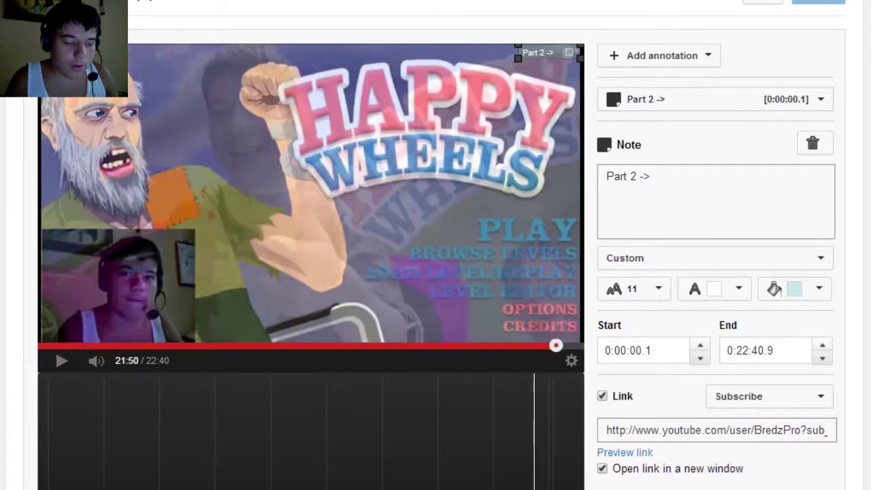
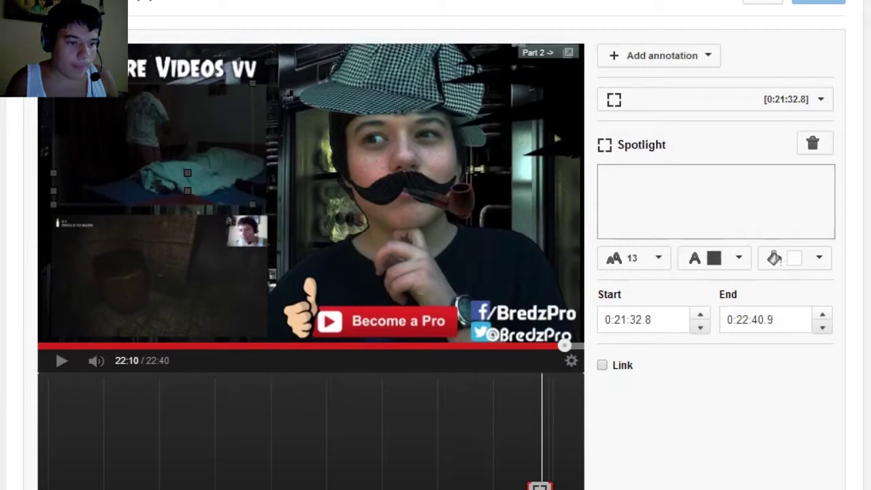
left_click_drag(120, 181, 156, 193)
left_click(653, 190)
type("BE QUIET!")
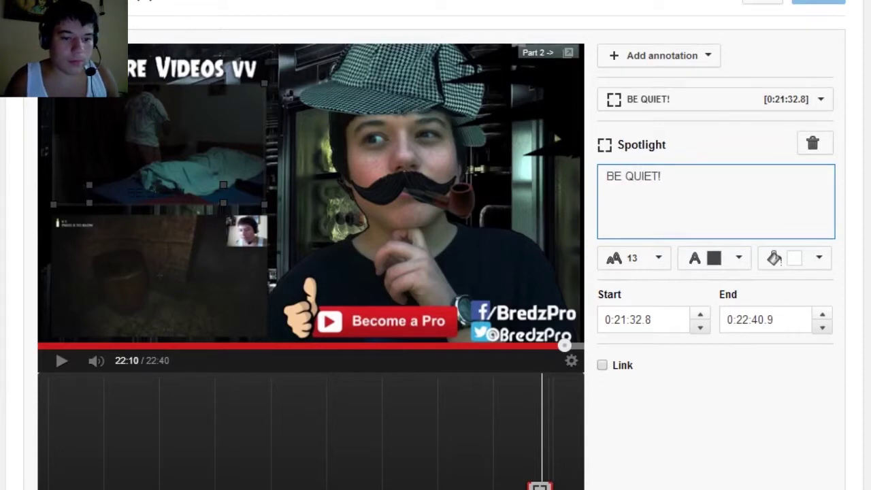
left_click(714, 258)
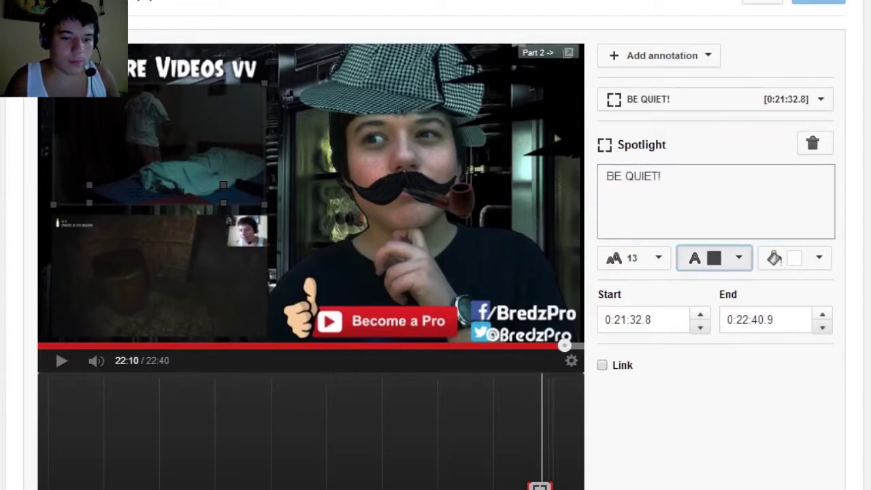
left_click(691, 281)
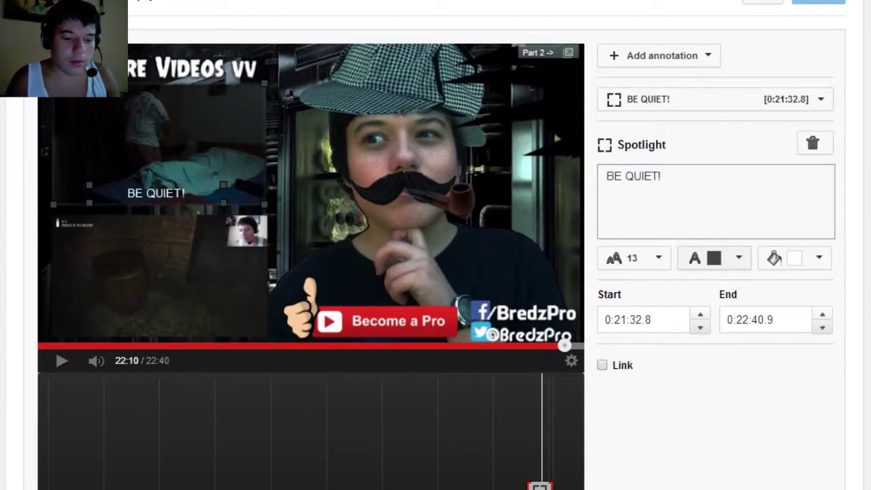
- Turn on a video link for the BE QUIET! spotlight and make it open in a new window
scroll(435, 272, "down", 1)
left_click(602, 280)
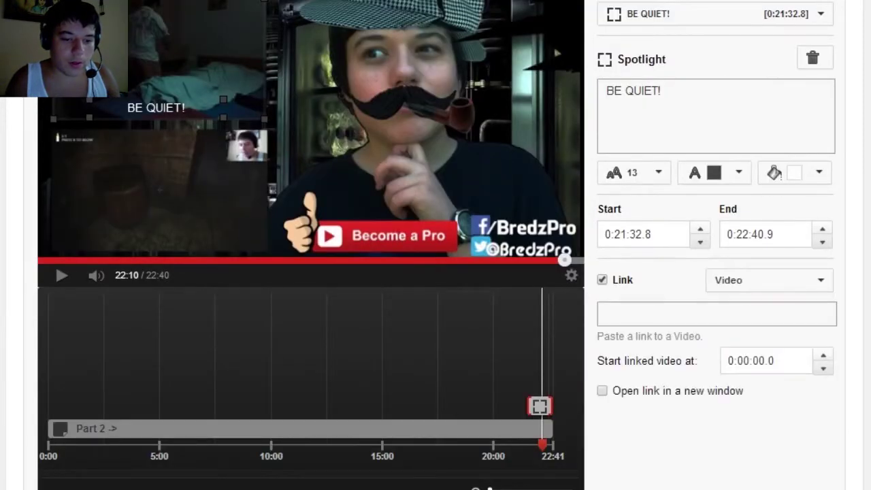
left_click(602, 391)
scroll(602, 391, "up", 1)
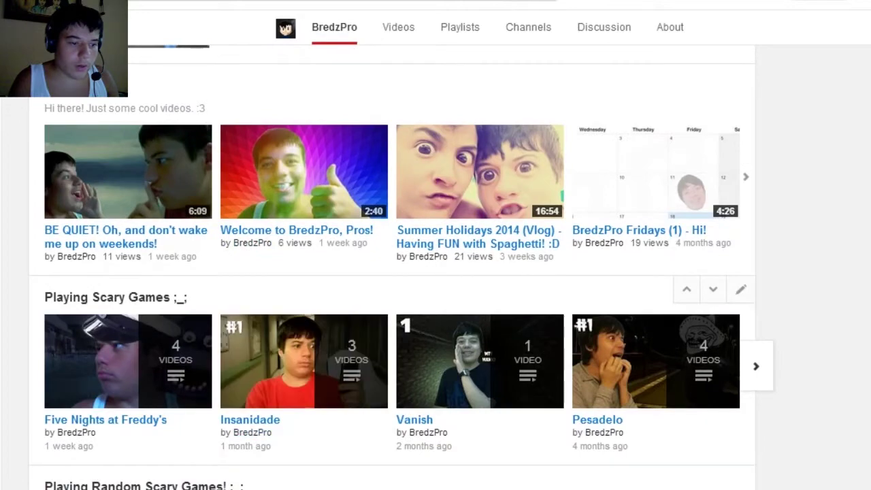
- Copy the share link of the BE QUIET! video into the spotlight's link and set the spotlight to start at 0:22:10.8
left_click(128, 173)
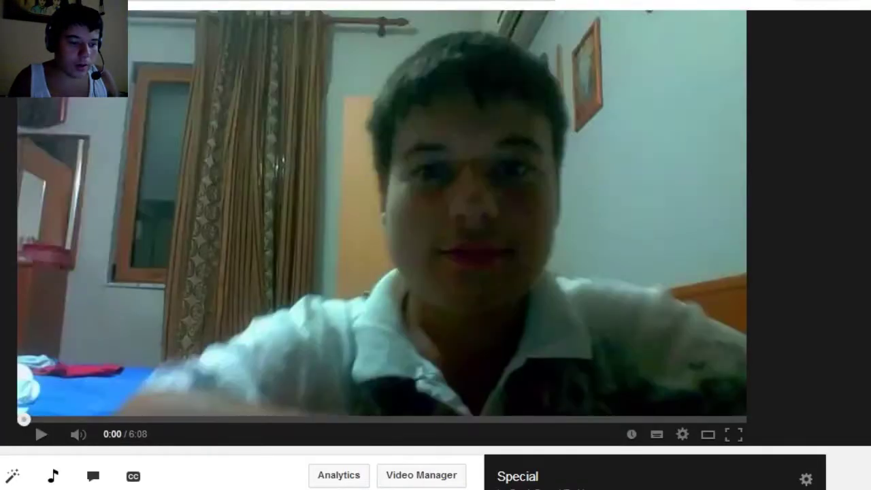
scroll(435, 245, "down", 8)
left_click(240, 103)
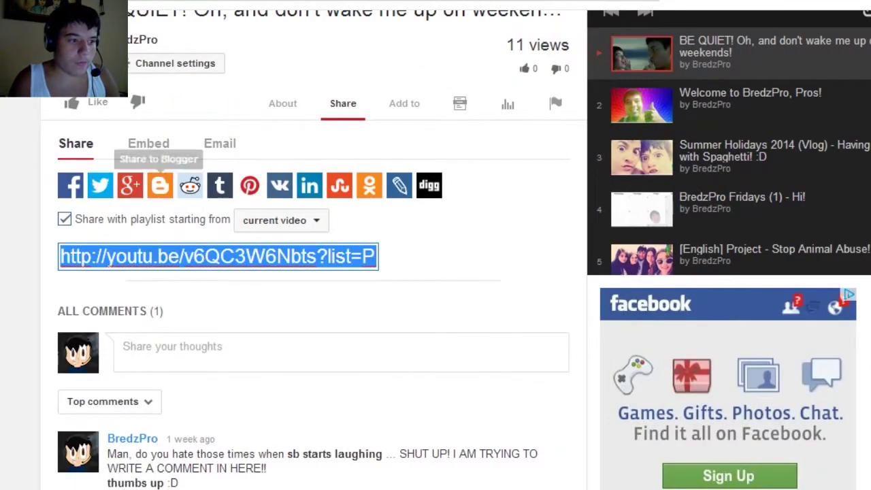
key("alt+Left")
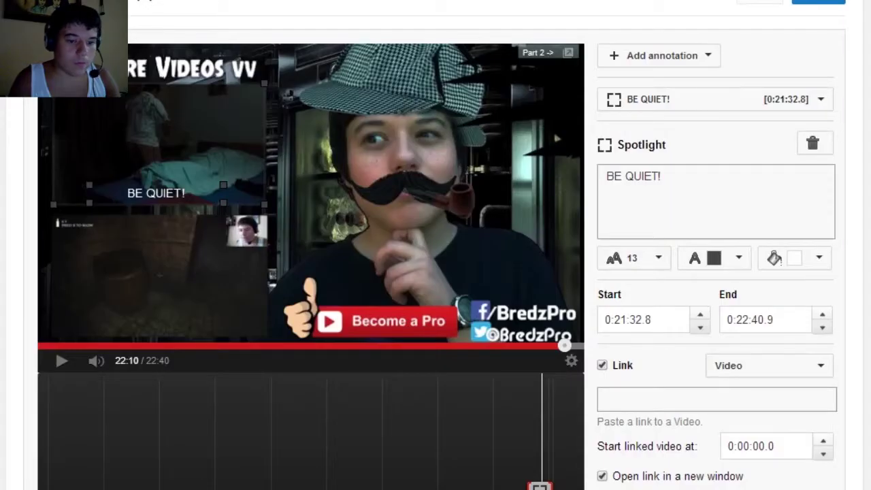
left_click(716, 399)
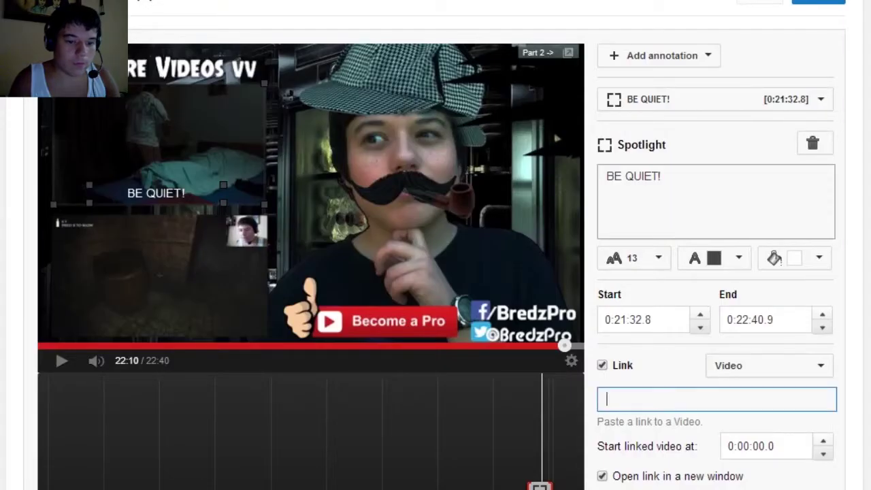
key("ctrl+v")
left_click_drag(528, 487, 542, 487)
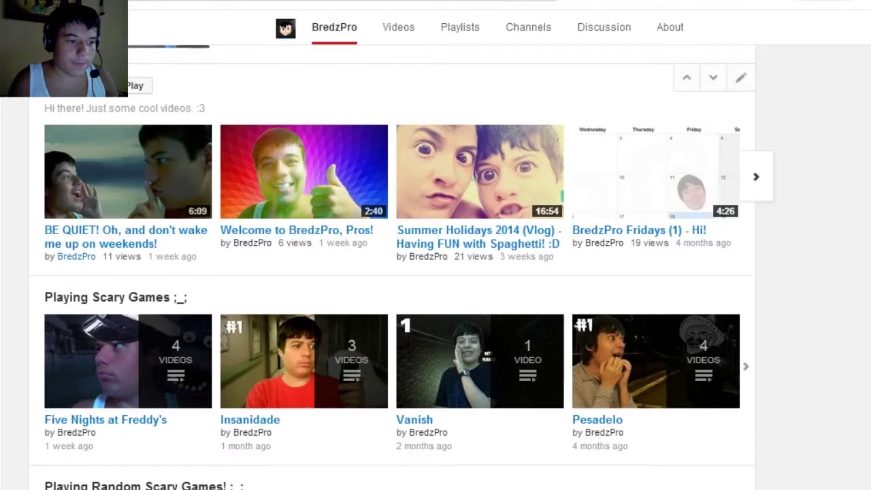
- Open the Dungeon Nightmares video from the channel's recent uploads
scroll(394, 272, "up", 5)
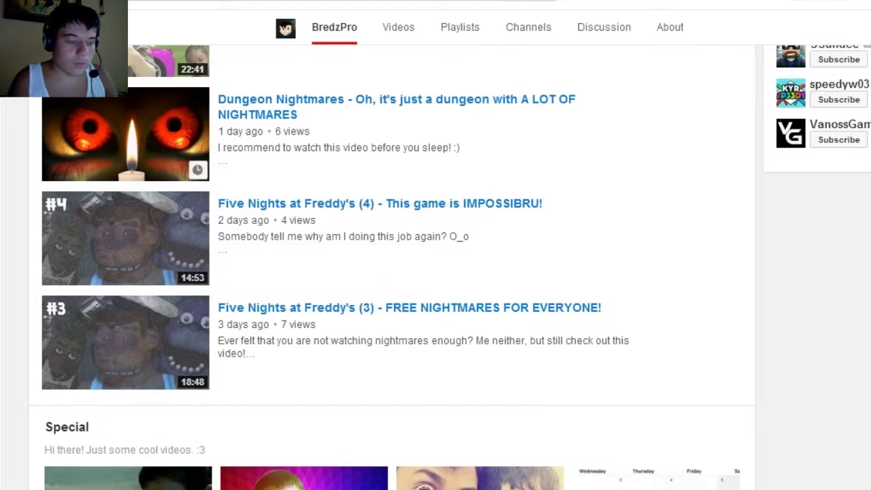
left_click(126, 135)
left_click(125, 134)
scroll(125, 134, "down", 2)
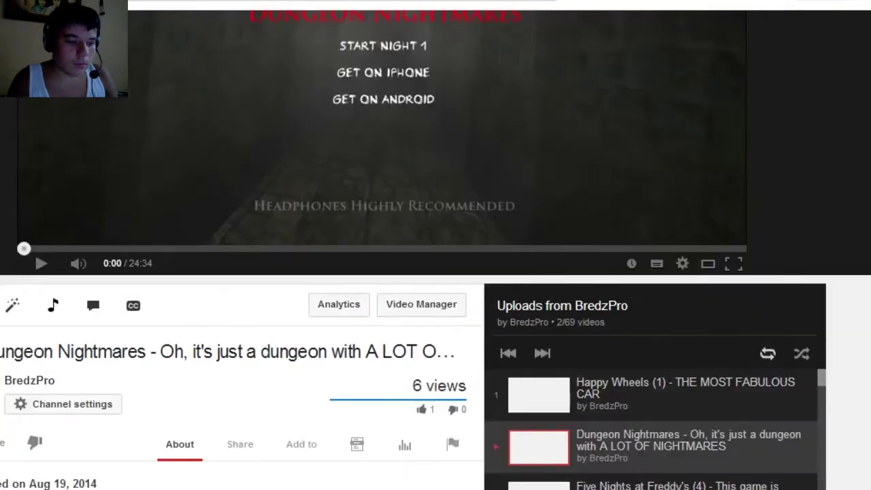
scroll(435, 245, "down", 5)
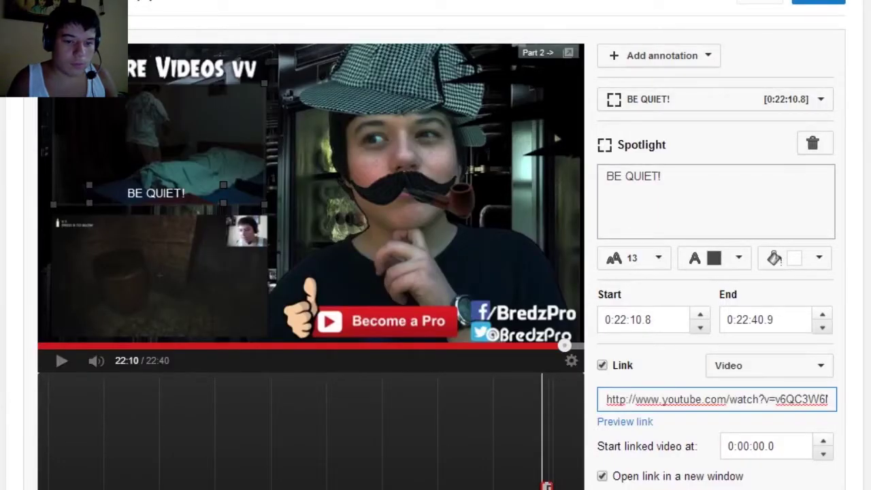
- Set the outline colour of the BE QUIET! spotlight to pale teal
left_click(818, 258)
left_click(795, 258)
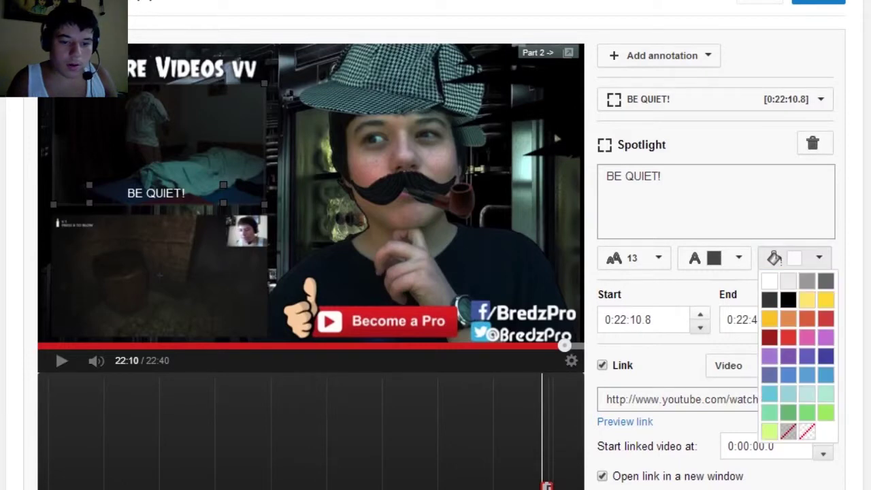
left_click(807, 394)
- Add a second spotlight over the lower preview clip and make its outline orange
left_click(658, 56)
left_click(663, 134)
mouse_move(310, 194)
left_mouse_down()
mouse_move(143, 260)
mouse_move(120, 260)
left_mouse_up()
left_click(774, 259)
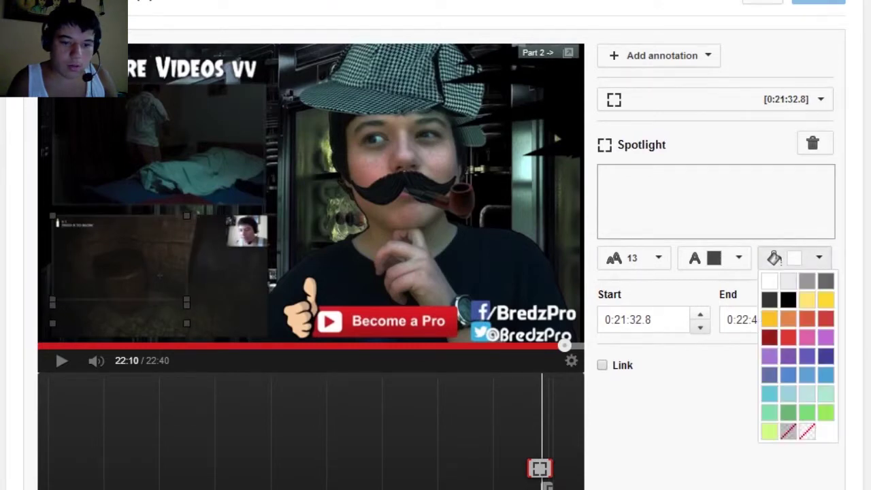
left_click(774, 258)
- Label the new spotlight "Dungeon Nightmares" in white text
left_click(701, 198)
type("Dungeon Nightmares")
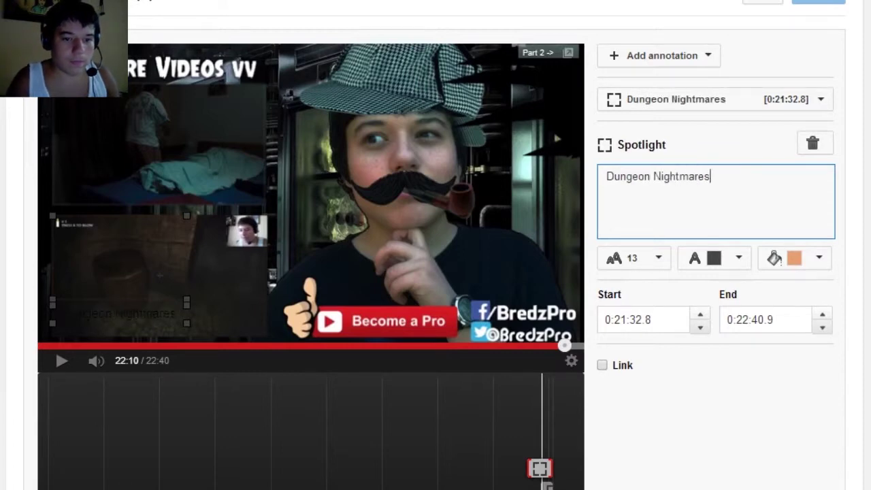
left_click(738, 257)
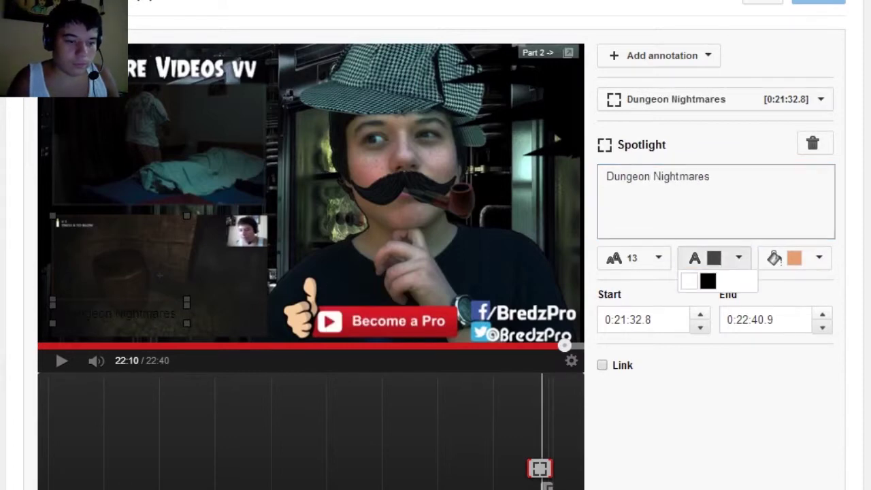
left_click(689, 281)
- Enlarge the Dungeon Nightmares spotlight to cover the whole lower clip and centre its label near the clip's lower edge
left_click_drag(186, 299, 267, 338)
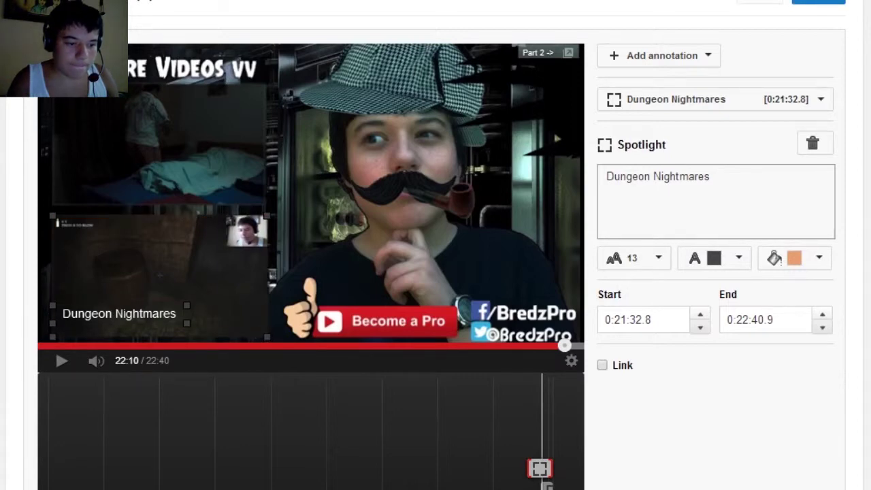
left_click_drag(119, 314, 158, 327)
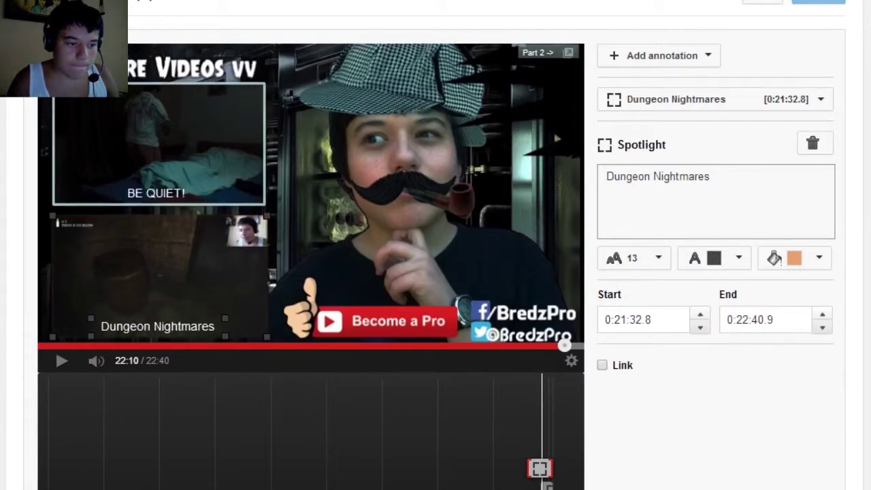
left_click_drag(157, 326, 157, 323)
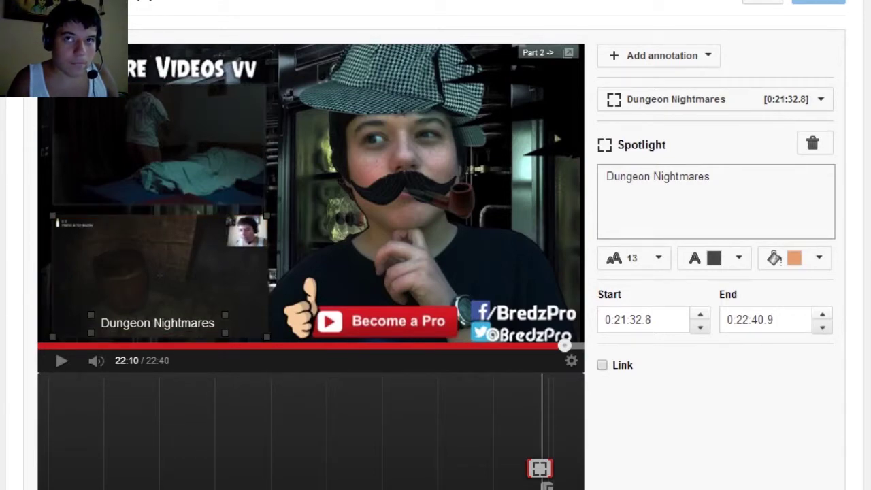
- Set the Dungeon Nightmares spotlight to start at 0:22:10.8 and turn on a video link that opens in a new window
left_click_drag(528, 468, 542, 467)
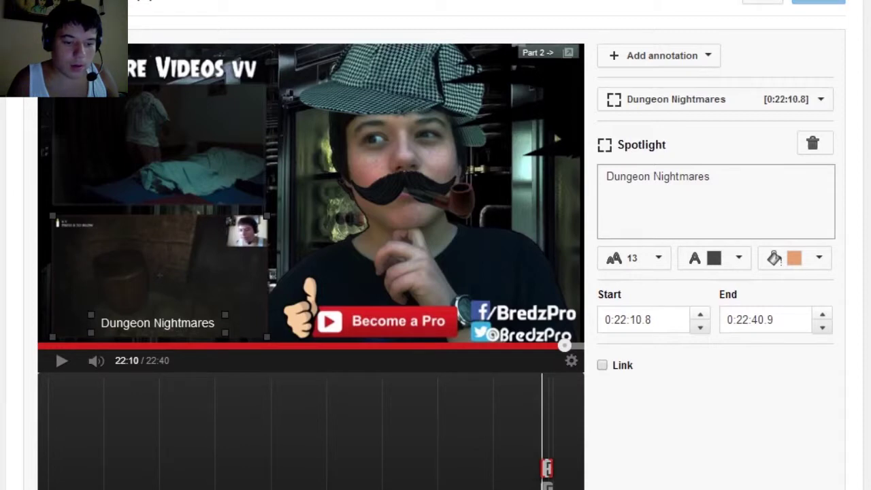
left_click(602, 365)
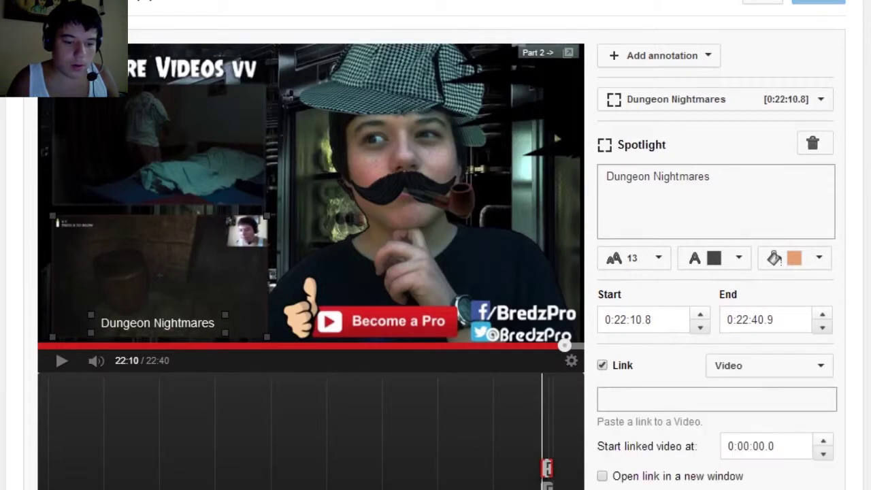
left_click(601, 476)
left_click(177, 157)
left_click(177, 265)
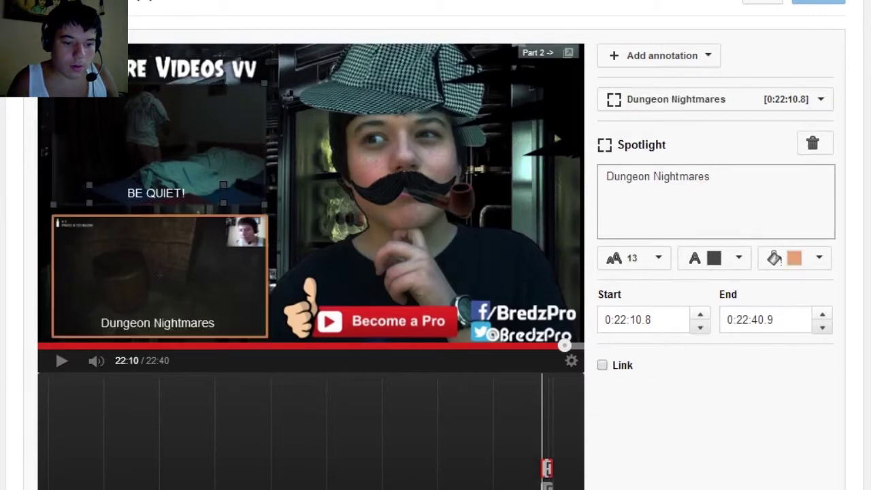
left_click(602, 364)
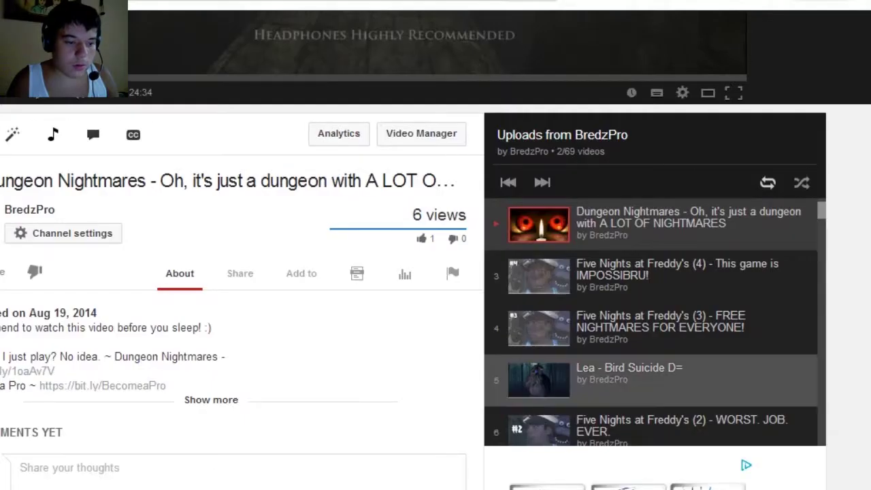
- Copy the share link of the Dungeon Nightmares video into the spotlight's video link
scroll(436, 245, "down", 1)
left_click(240, 188)
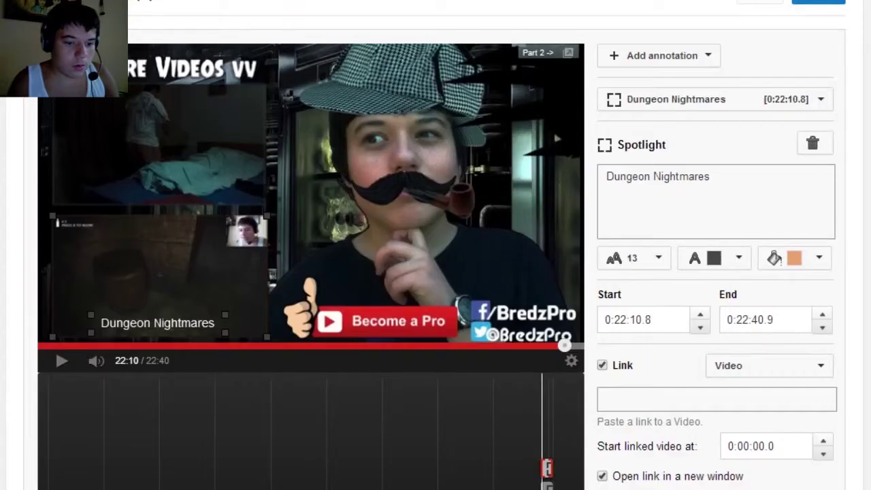
left_click(715, 398)
type("http://youtu.be/jA8Y6joPkZc?list=UUs80t5EMO5N3hnmoemwzFJg")
- Save the annotations and publish them to the Happy Wheels video
scroll(436, 245, "down", 3)
scroll(436, 245, "up", 4)
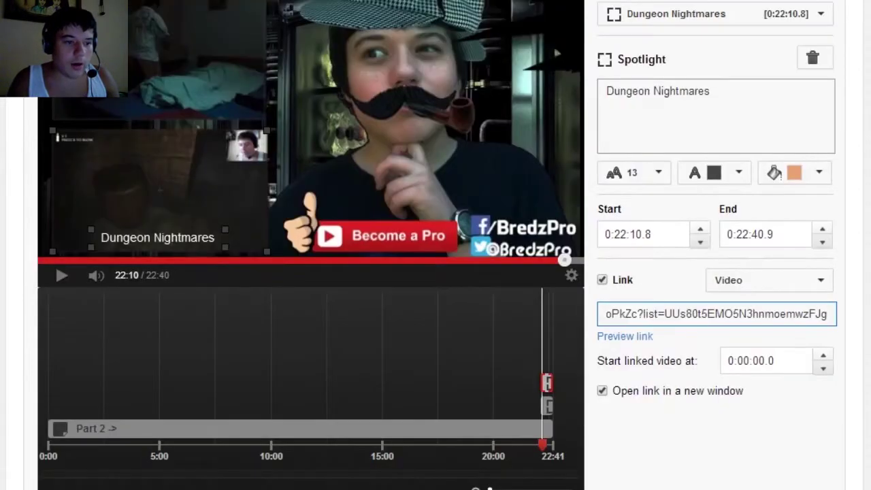
left_click(762, 77)
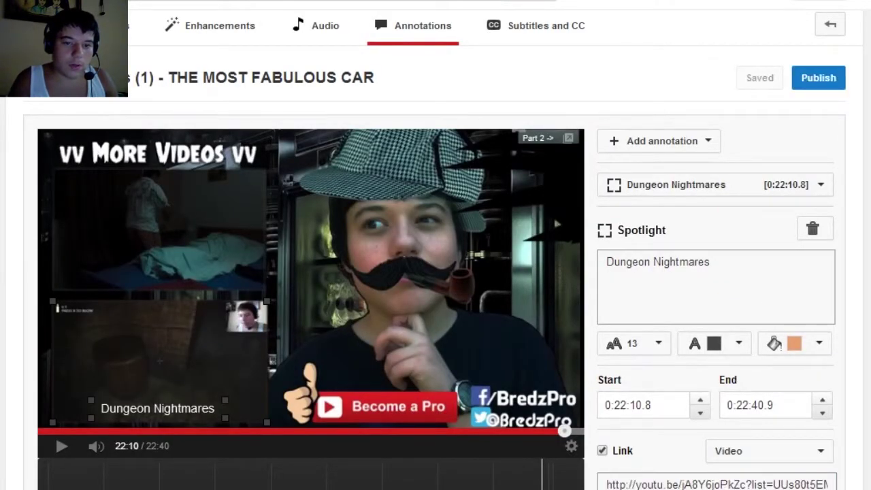
left_click(818, 78)
scroll(435, 245, "up", 1)
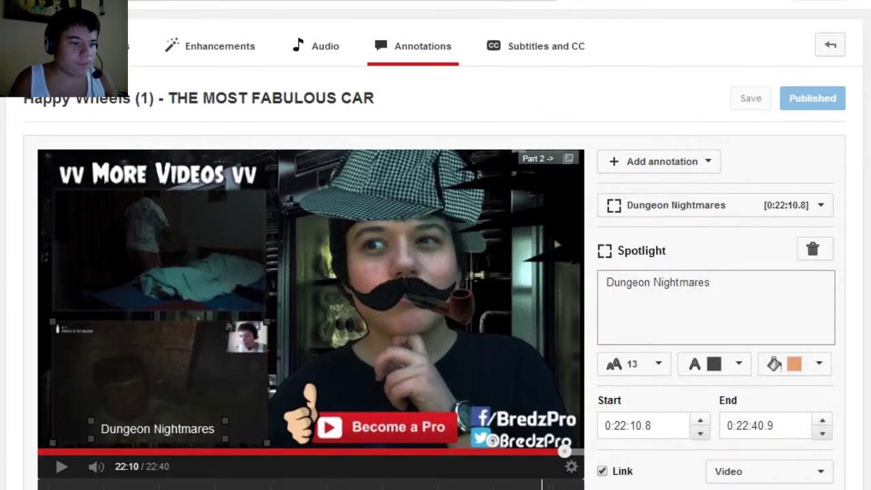
- Review the video's basic info, including its thumbnail, title, description, tags and privacy setting
left_click(88, 46)
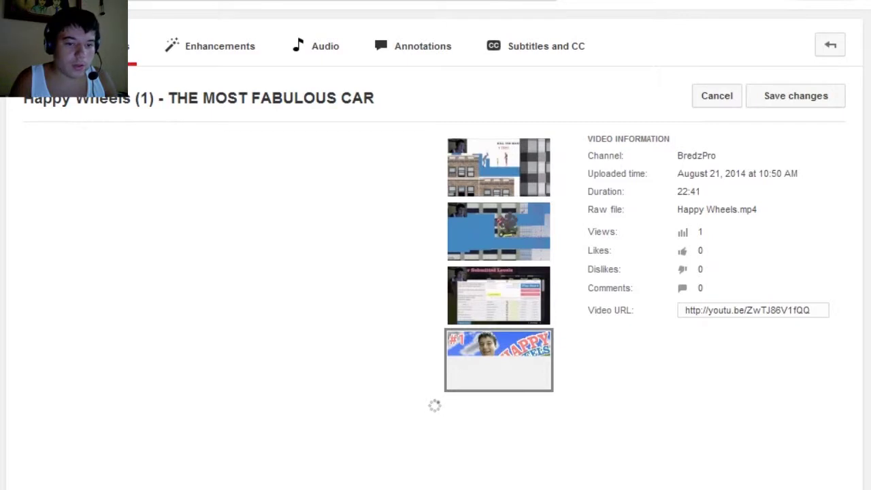
scroll(436, 272, "down", 4)
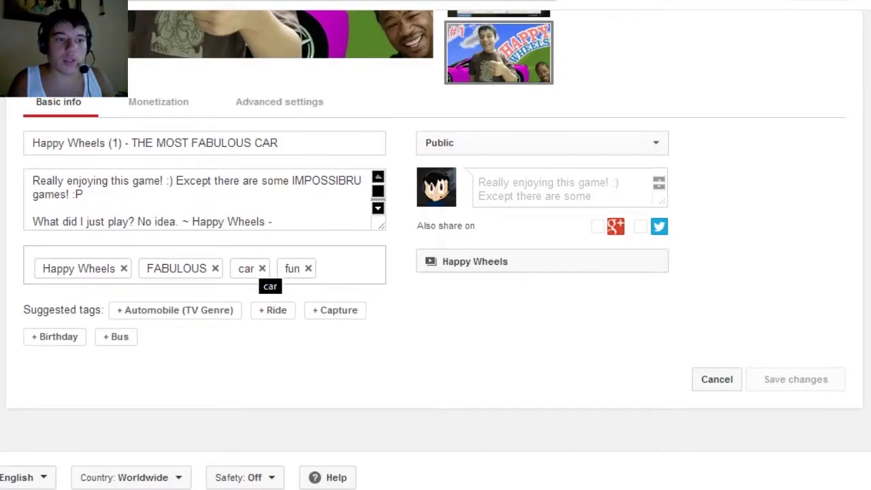
scroll(264, 275, "up", 3)
scroll(264, 276, "down", 3)
scroll(264, 279, "up", 3)
scroll(265, 286, "down", 3)
scroll(266, 293, "up", 3)
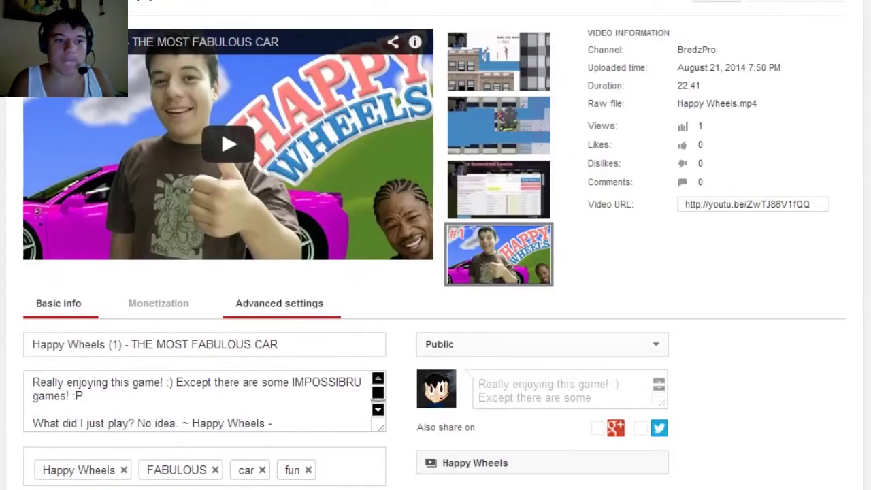
scroll(436, 245, "up", 2)
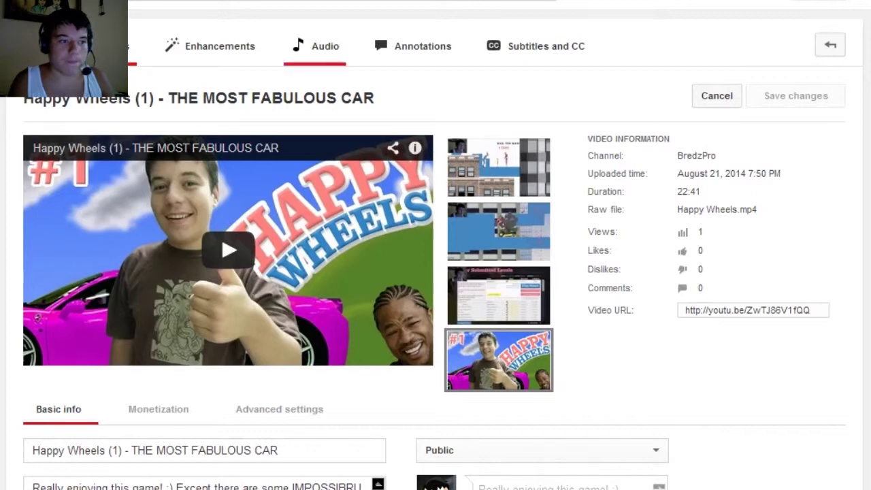